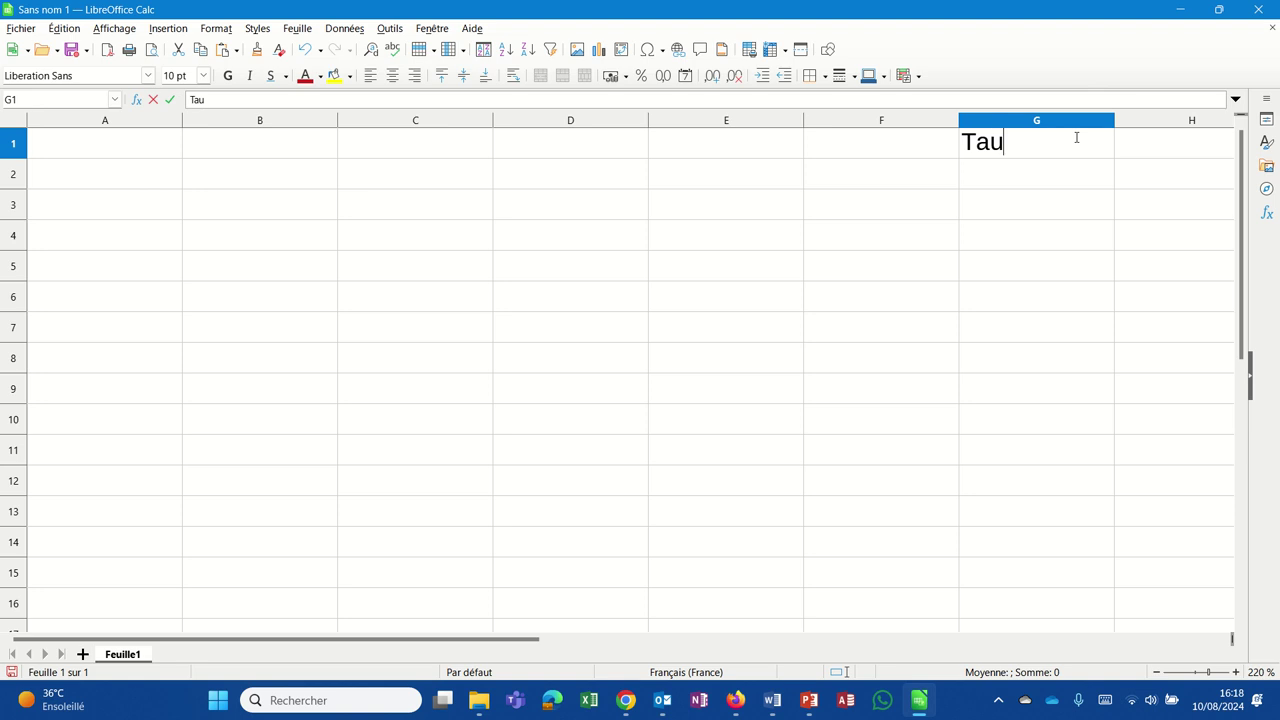
Finish the label "Taux de TVA" in G1 and enter 20 % as a percentage in H1
{"action": "type", "text": "x de TVA"}
{"action": "key", "text": "Tab"}
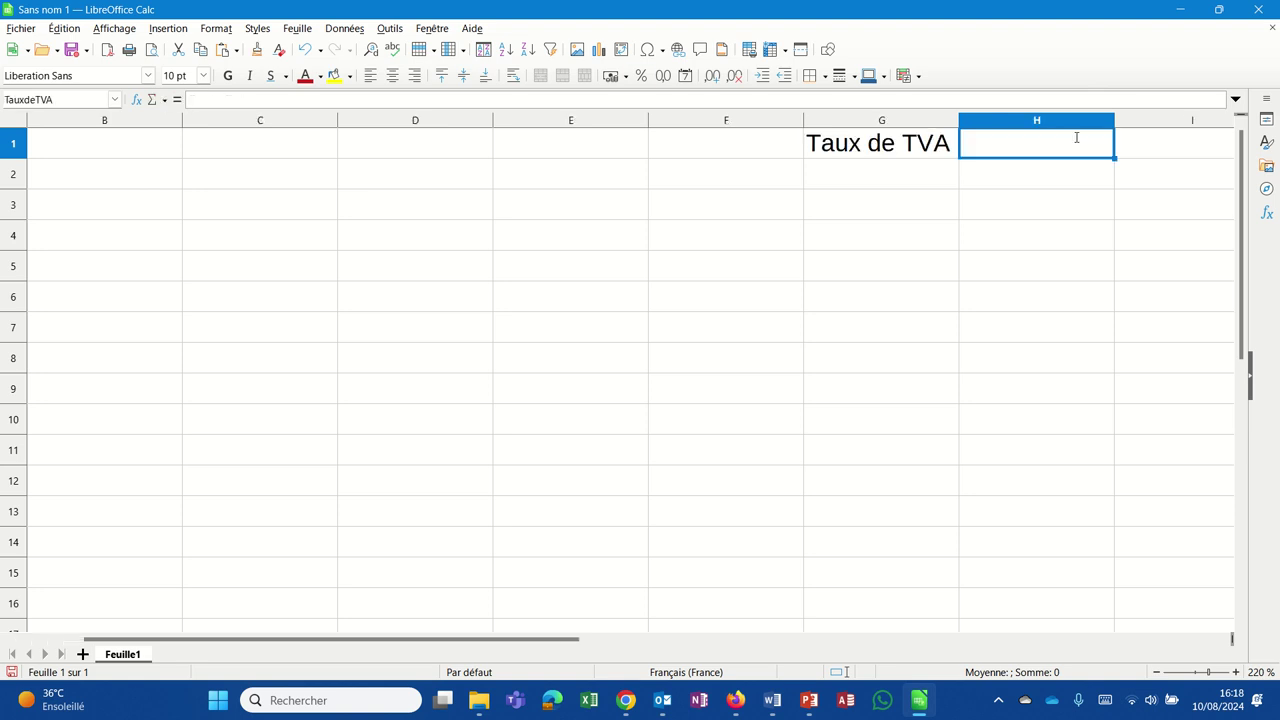
{"action": "key", "text": "ctrl+shift+5"}
{"action": "type", "text": "20 %%"}
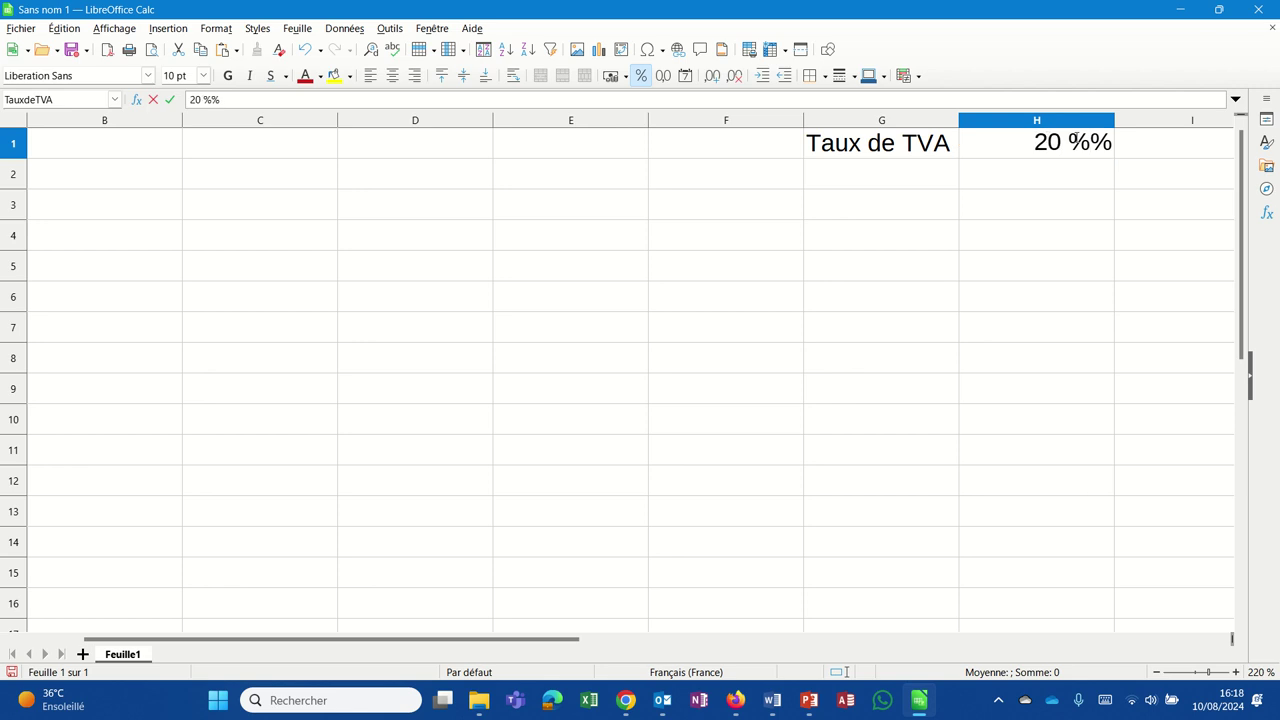
{"action": "key", "text": "Delete"}
{"action": "key", "text": "Return"}
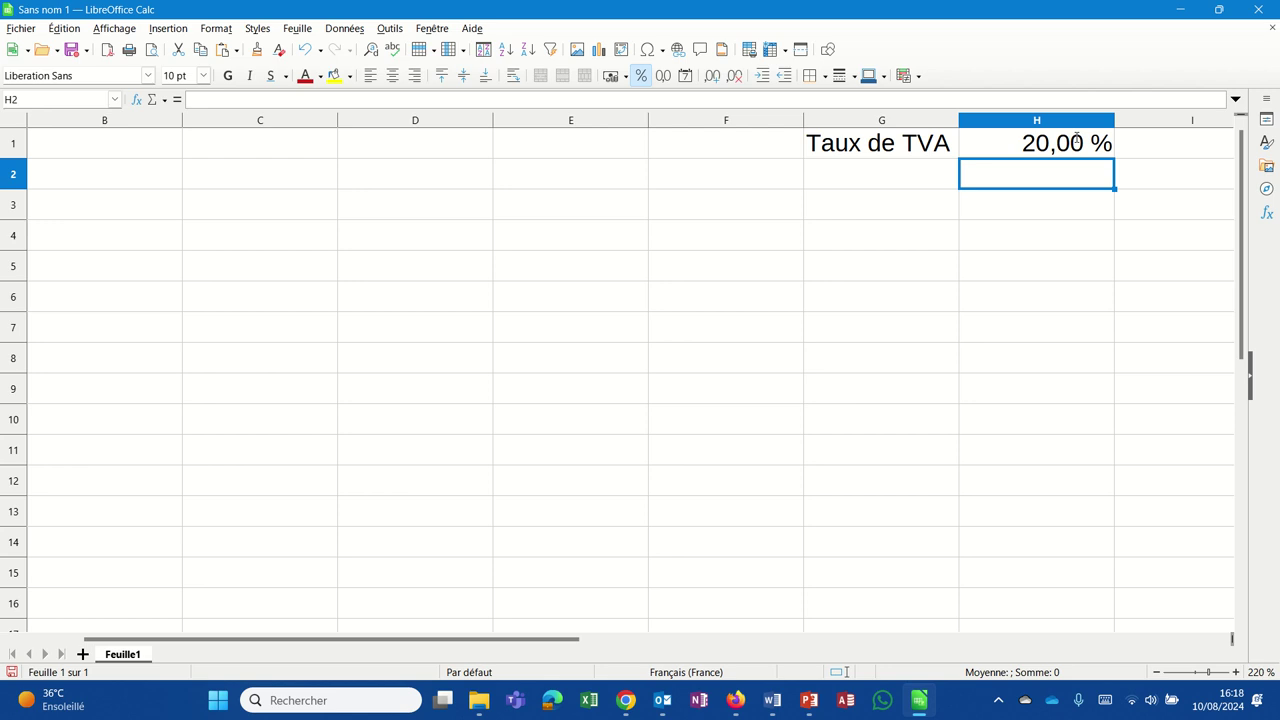
Enter the label "Montant HT" in A50 and the amount 850 in B50
{"action": "key", "text": "Left"}
{"action": "key", "text": "Home"}
{"action": "key", "text": "Down"}
{"action": "key", "text": "Down"}
{"action": "key", "text": "Down"}
{"action": "key", "text": "Down"}
{"action": "key", "text": "Down"}
{"action": "key", "text": "Down"}
{"action": "key", "text": "Down"}
{"action": "key", "text": "Down"}
{"action": "key", "text": "Down"}
{"action": "key", "text": "Down"}
{"action": "key", "text": "Down"}
{"action": "key", "text": "Down"}
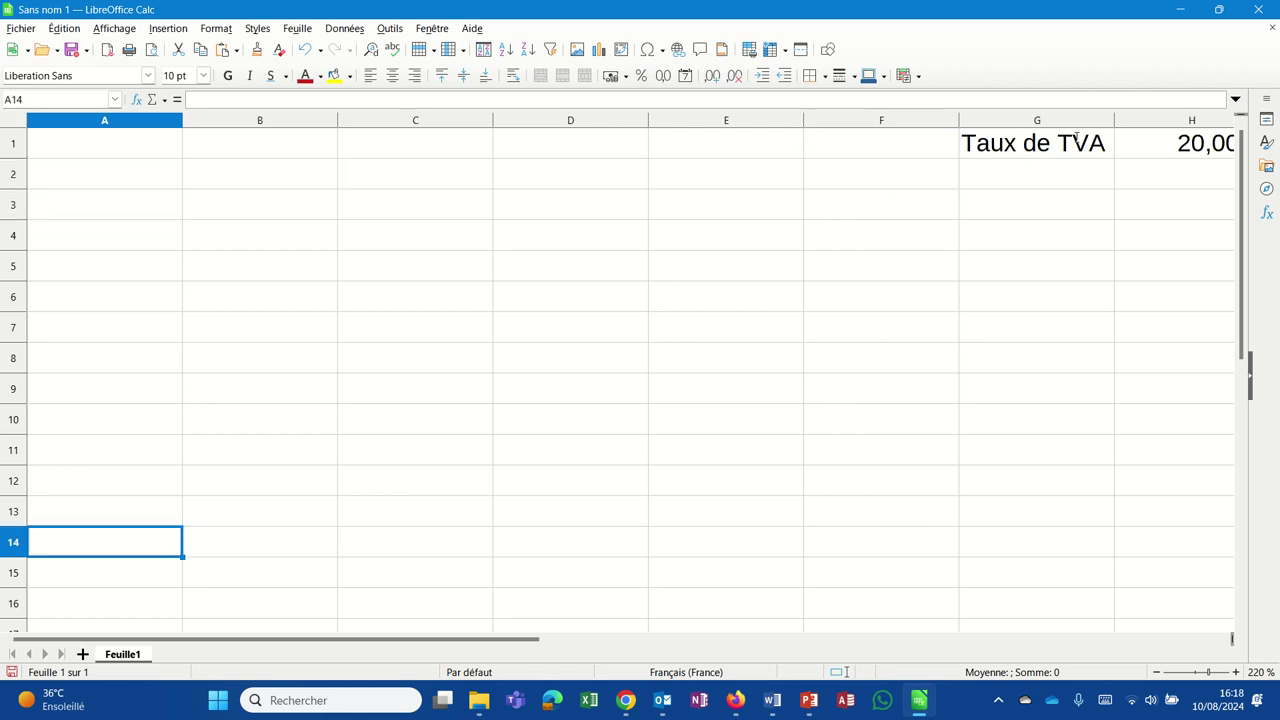
{"action": "key", "text": "Down"}
{"action": "key", "text": "Down"}
{"action": "key", "text": "Down"}
{"action": "key", "text": "Down"}
{"action": "key", "text": "Down"}
{"action": "key", "text": "Down"}
{"action": "key", "text": "Down"}
{"action": "key", "text": "Down"}
{"action": "key", "text": "Down"}
{"action": "key", "text": "Down"}
{"action": "key", "text": "Down"}
{"action": "key", "text": "Down"}
{"action": "key", "text": "Down"}
{"action": "key", "text": "Down"}
{"action": "key", "text": "Down"}
{"action": "key", "text": "Down"}
{"action": "key", "text": "Down"}
{"action": "key", "text": "Down"}
{"action": "key", "text": "Down"}
{"action": "key", "text": "Down"}
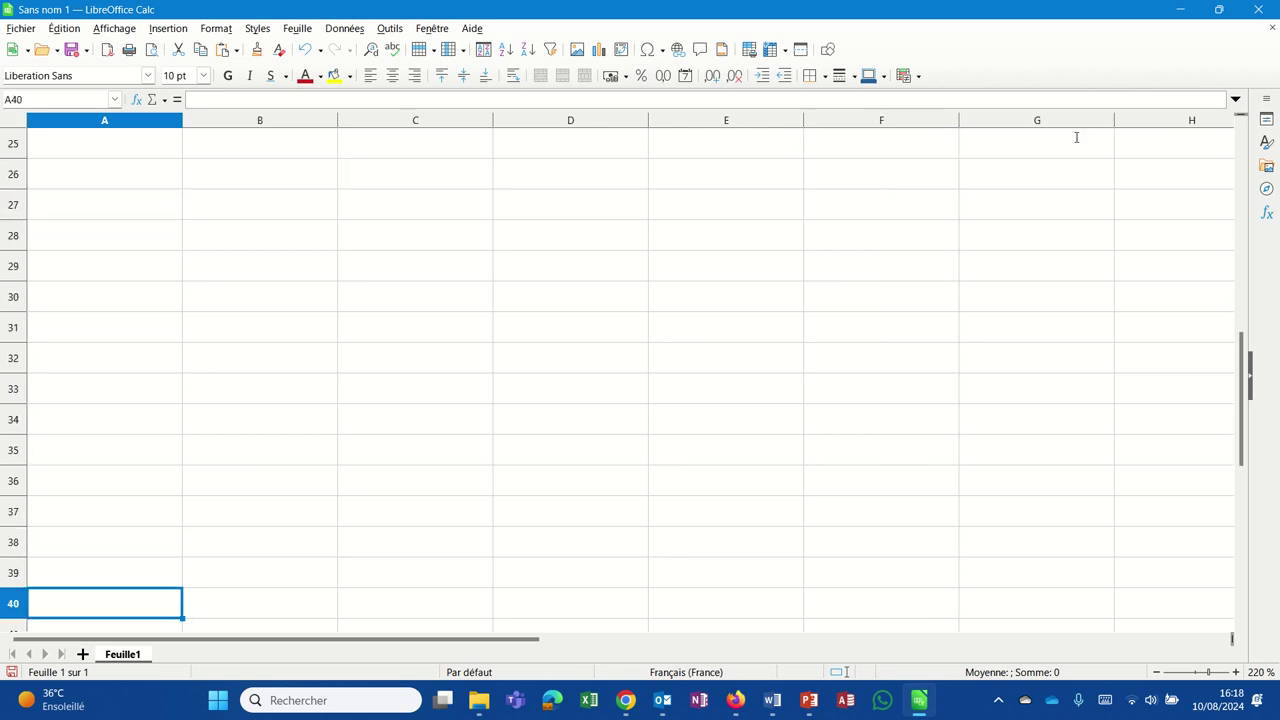
{"action": "key", "text": "Down"}
{"action": "key", "text": "Down"}
{"action": "key", "text": "Down"}
{"action": "key", "text": "Down"}
{"action": "key", "text": "Down"}
{"action": "key", "text": "Down"}
{"action": "key", "text": "Down"}
{"action": "key", "text": "Down"}
{"action": "key", "text": "Down"}
{"action": "key", "text": "Down"}
{"action": "type", "text": "M"}
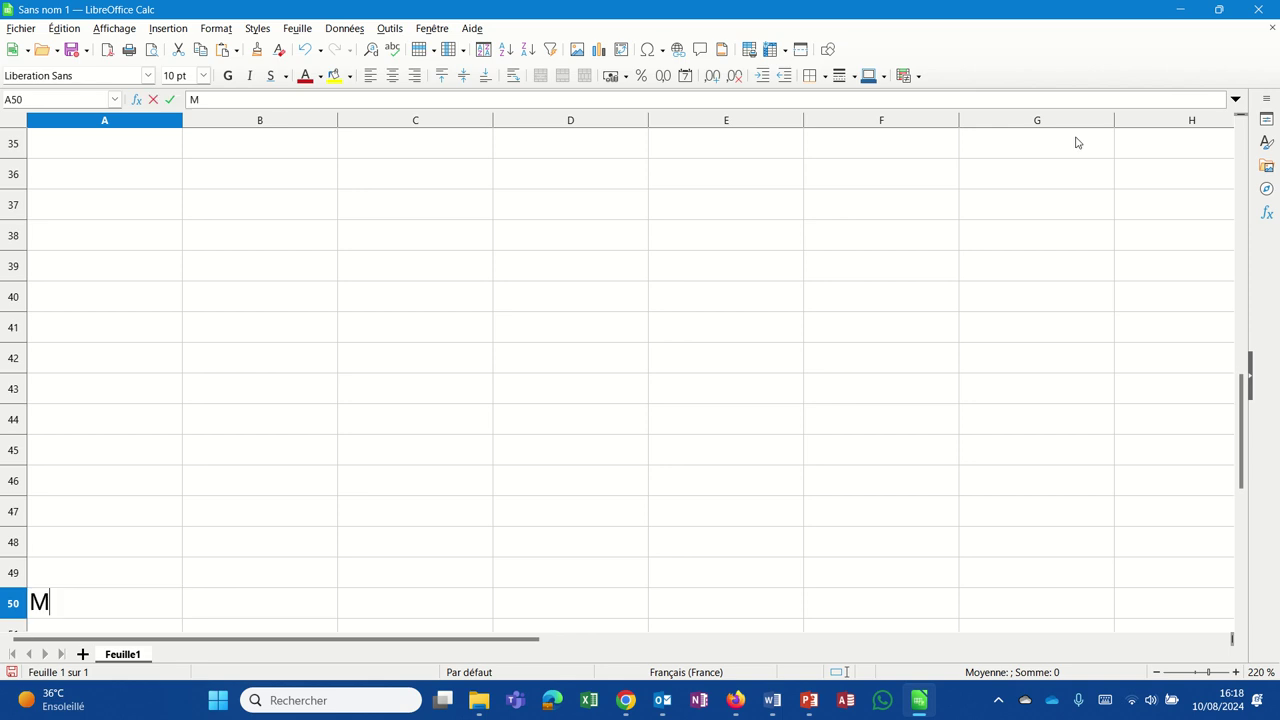
{"action": "type", "text": "ontant HT"}
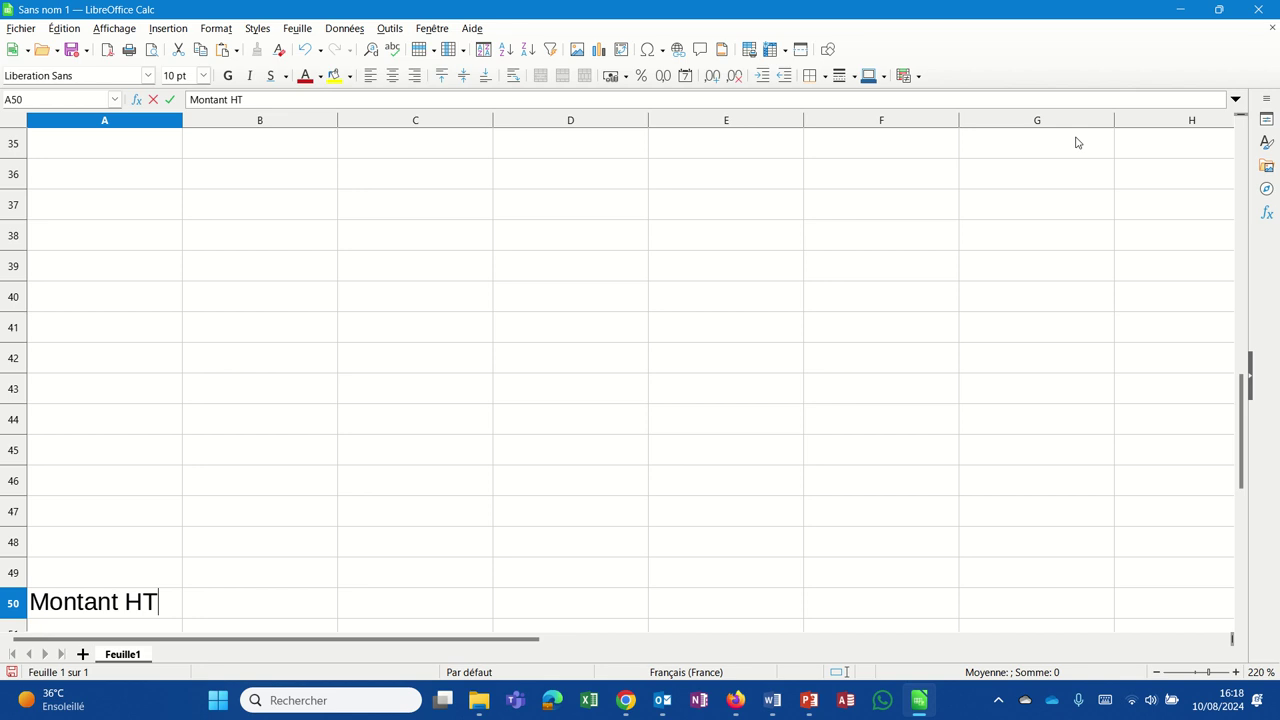
{"action": "key", "text": "Tab"}
{"action": "type", "text": "850"}
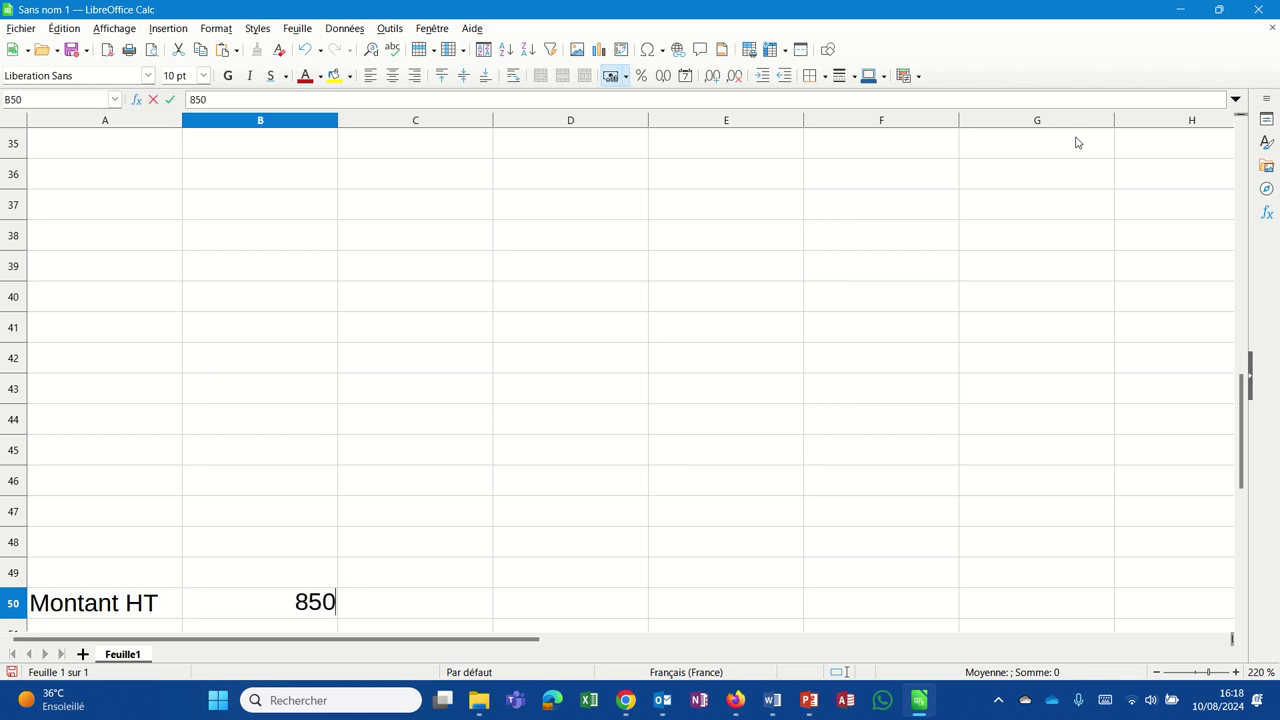
{"action": "key", "text": "Return"}
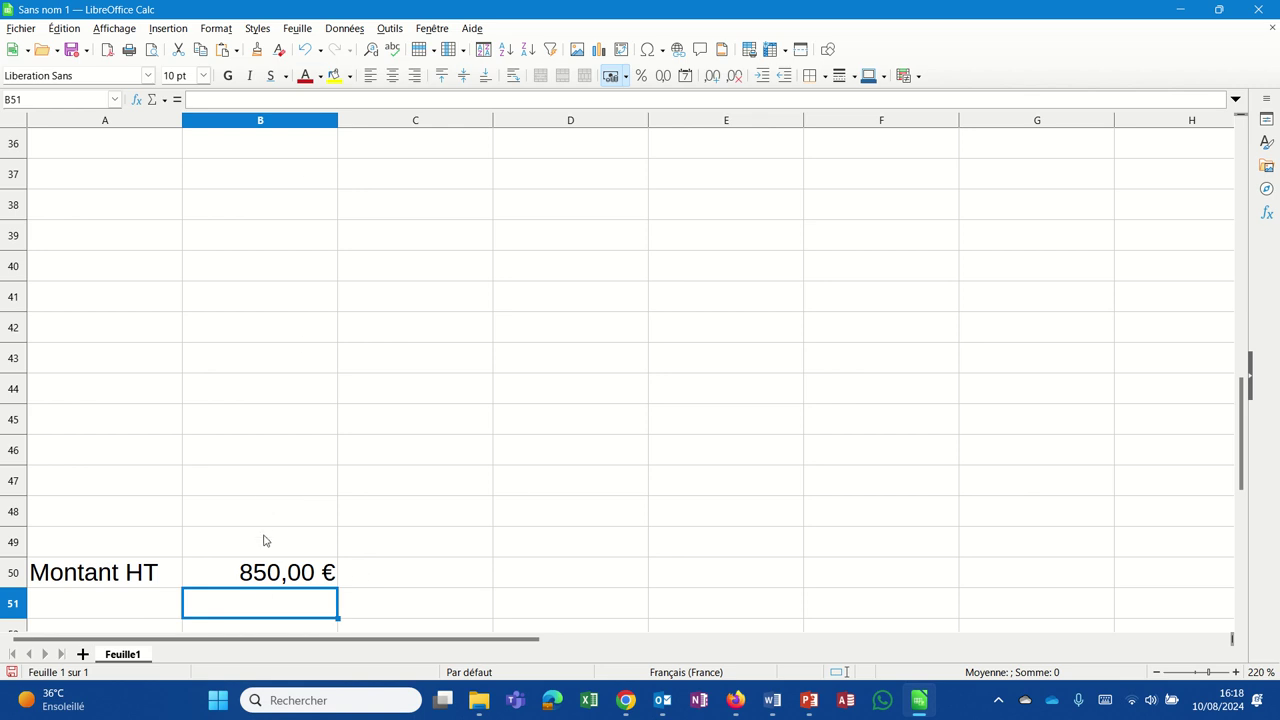
Enter the label "Montant TVA" in A51 and the formula =B50*20% in B51
{"action": "left_click", "coordinate": [117, 600]}
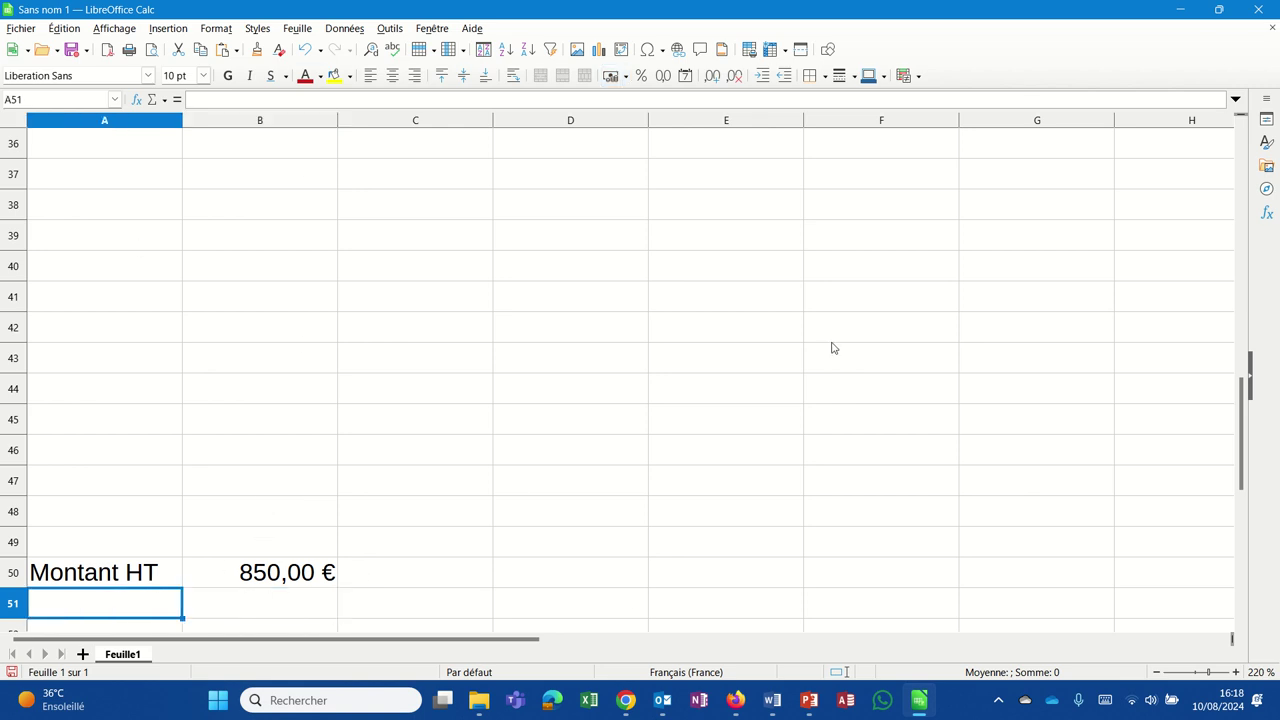
{"action": "type", "text": "Monta"}
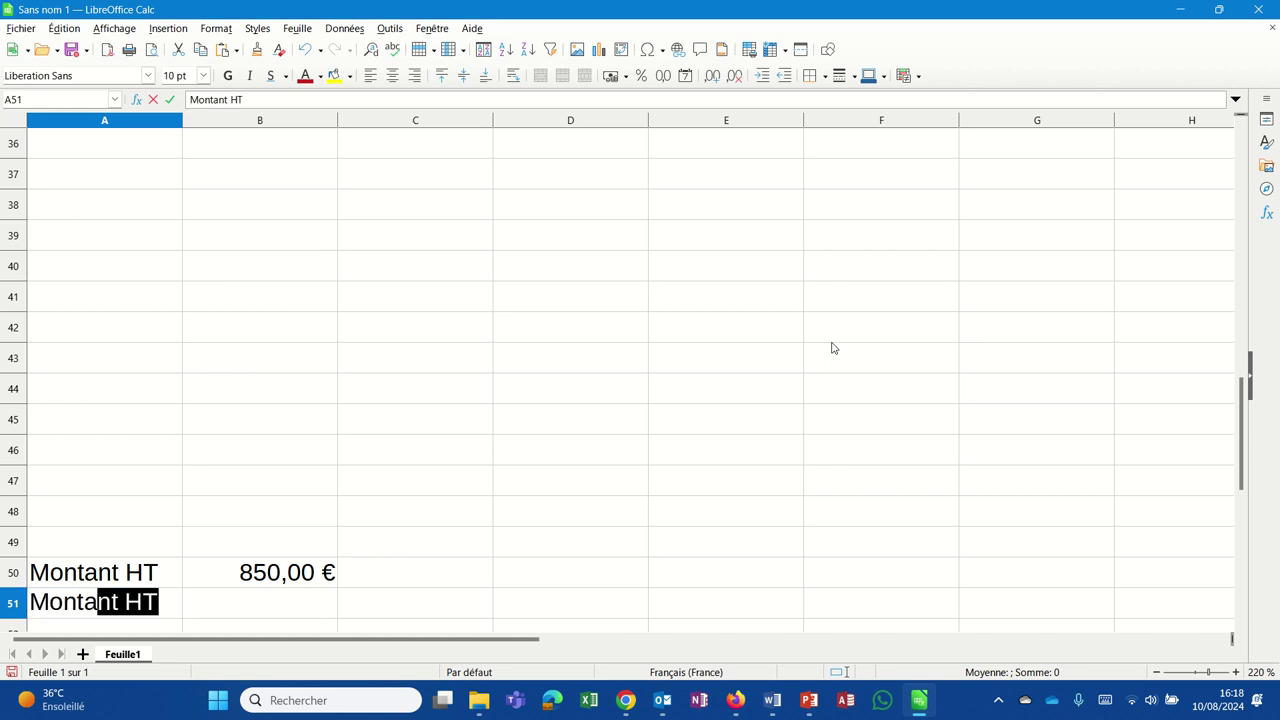
{"action": "type", "text": "nt TVA"}
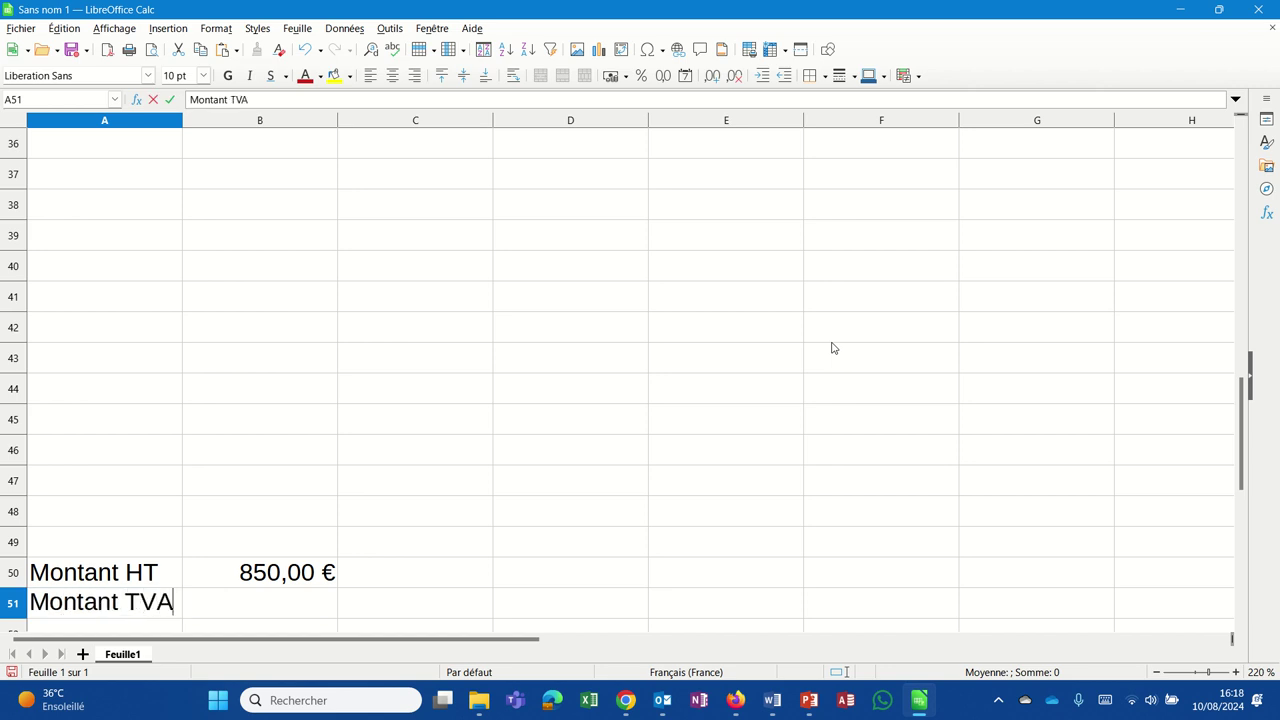
{"action": "key", "text": "Tab"}
{"action": "type", "text": "="}
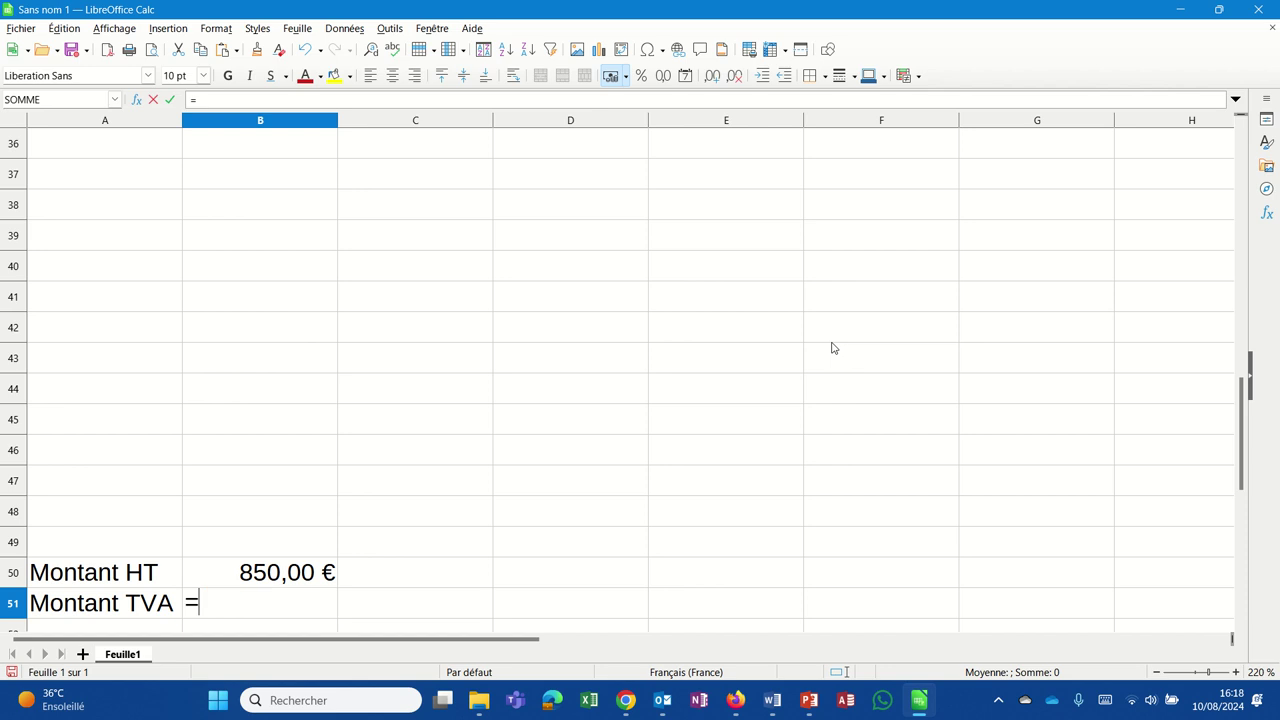
{"action": "left_click", "coordinate": [307, 577]}
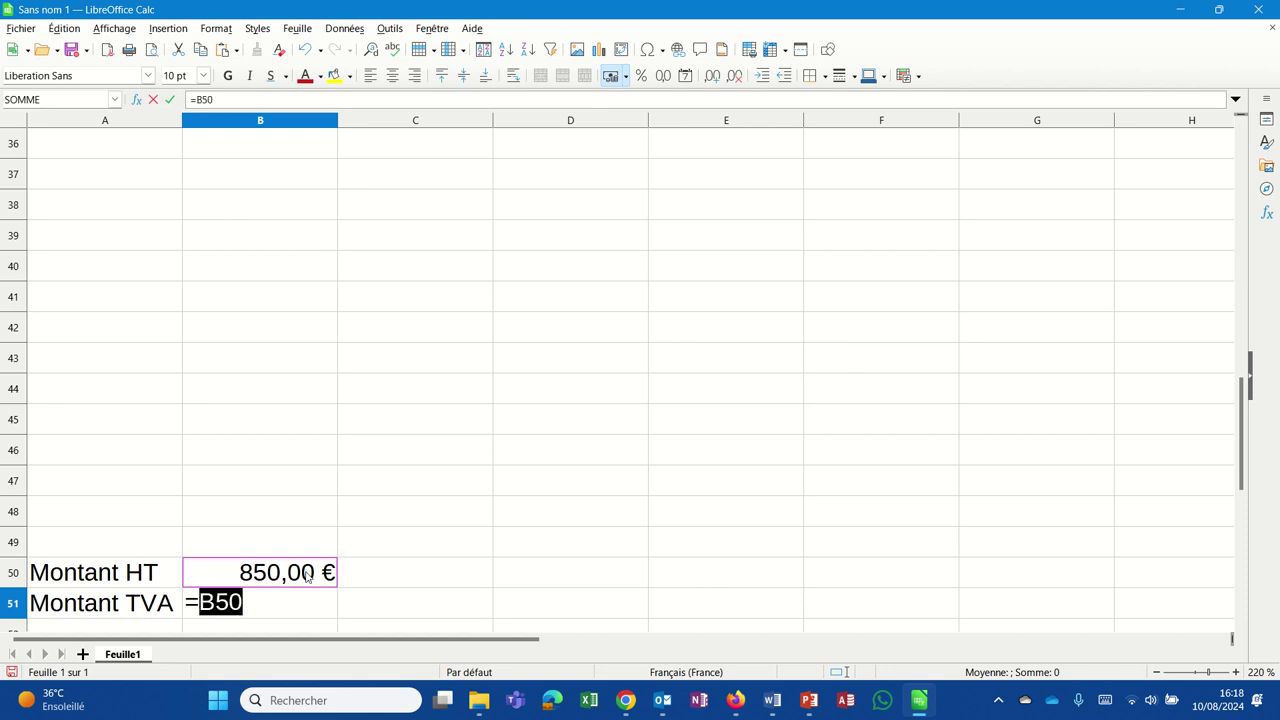
{"action": "type", "text": "*"}
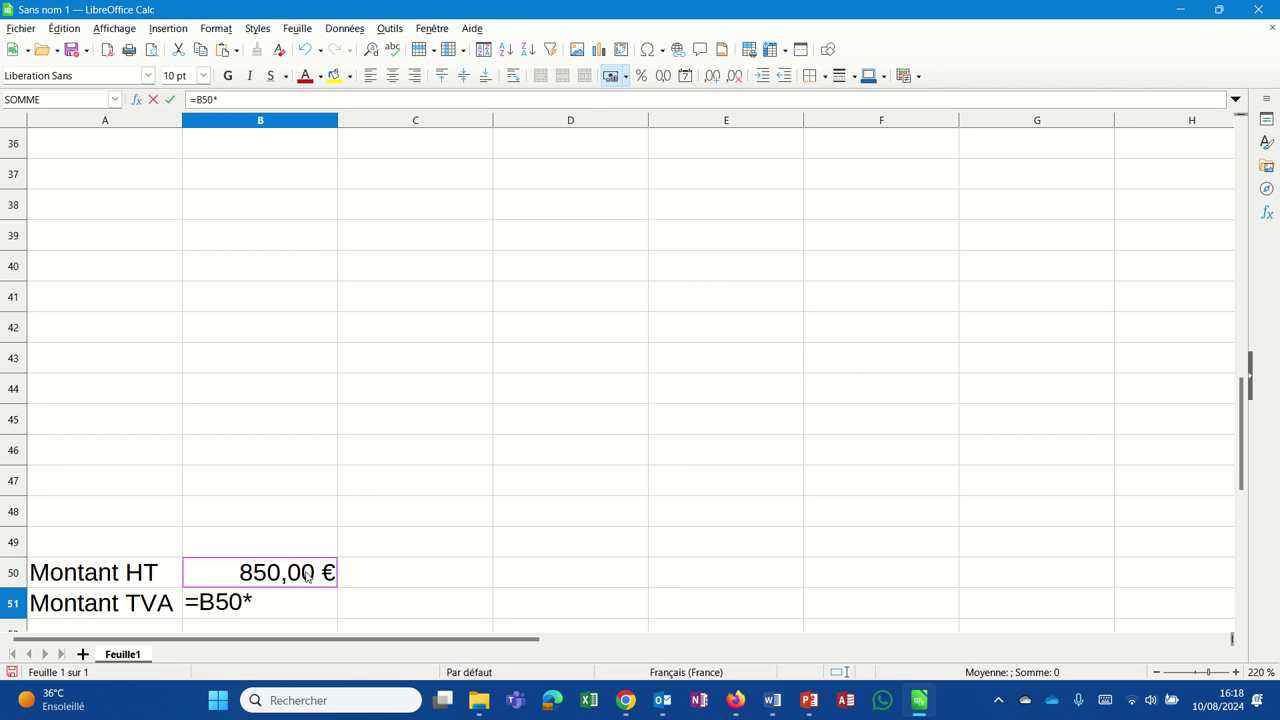
{"action": "type", "text": "20%"}
{"action": "key", "text": "Return"}
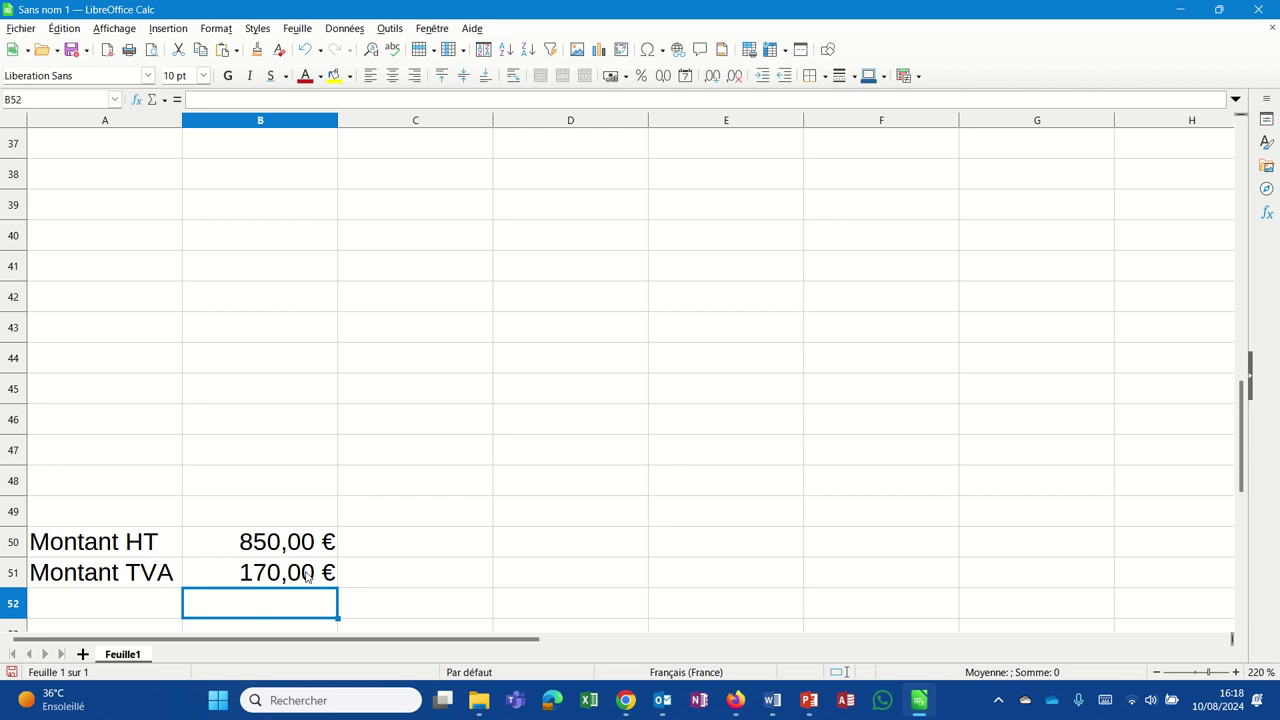
Replace the fixed 20% in the B51 formula with a reference to the VAT rate cell, giving =B50*H1
{"action": "double_click", "coordinate": [284, 574]}
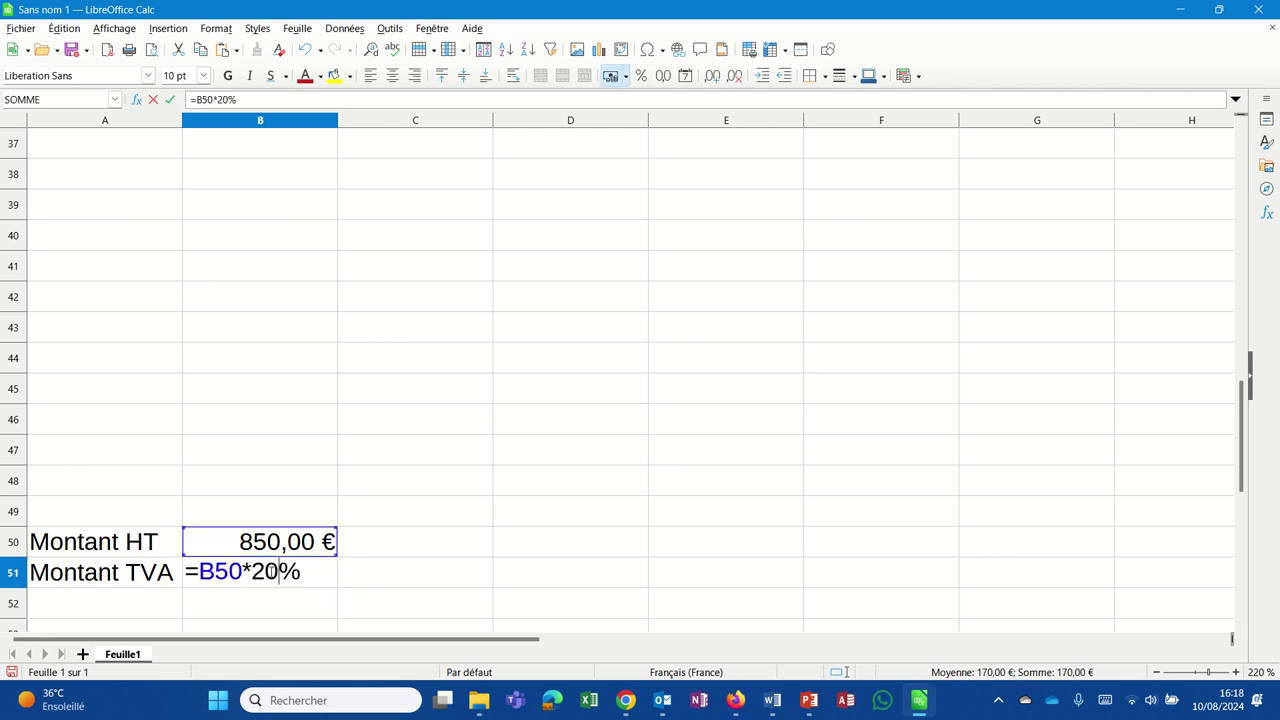
{"action": "left_click_drag", "start_coordinate": [304, 571], "coordinate": [252, 572]}
{"action": "scroll", "coordinate": [1071, 357], "scroll_direction": "up", "scroll_amount": 12}
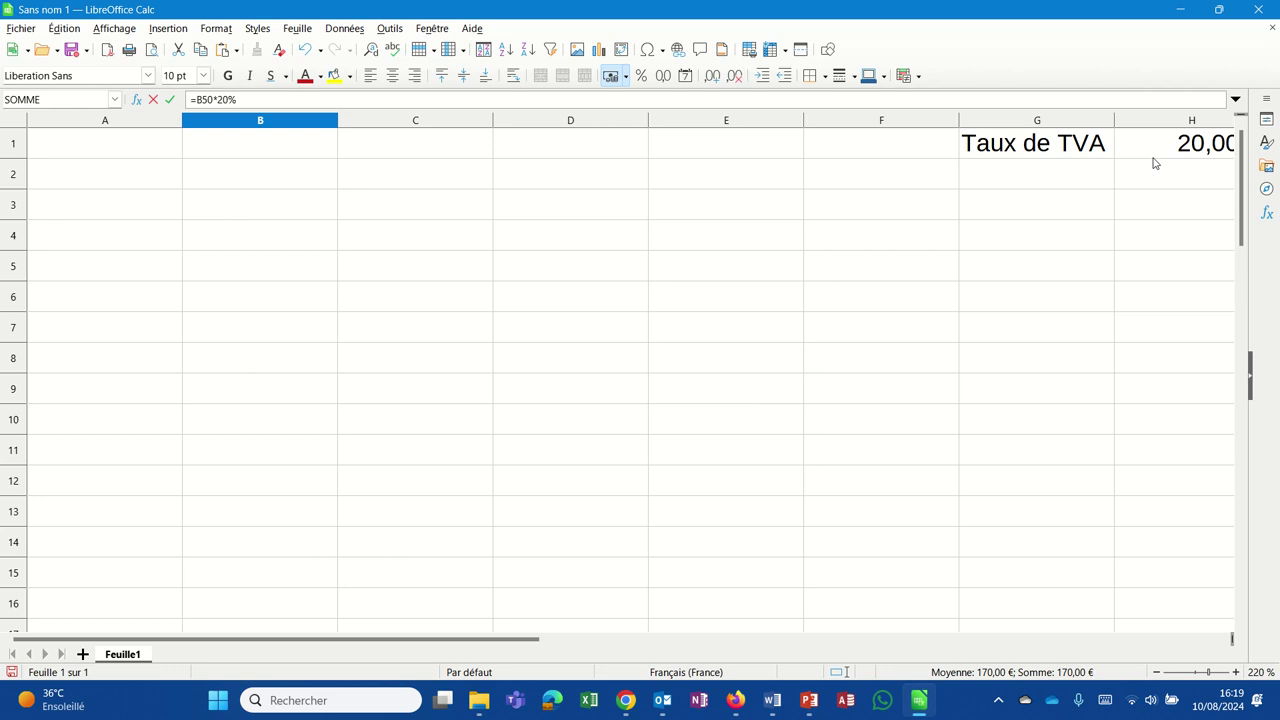
{"action": "left_click", "coordinate": [1155, 143]}
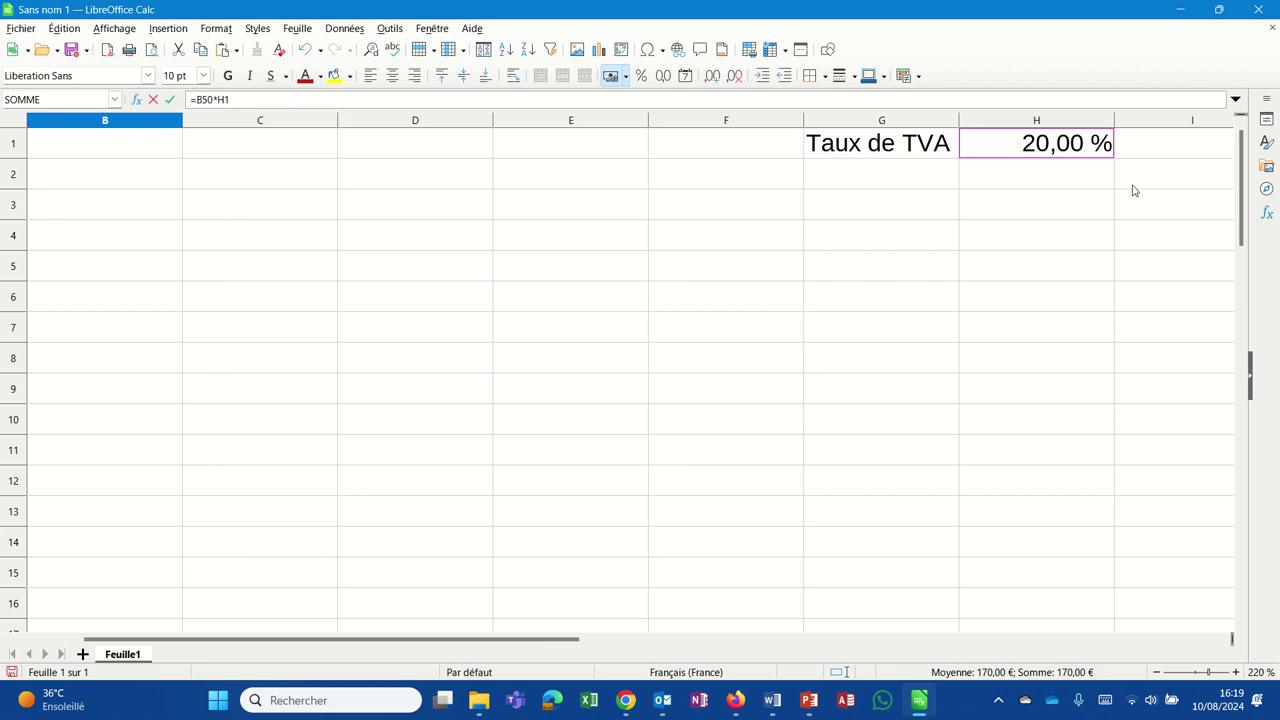
{"action": "key", "text": "Return"}
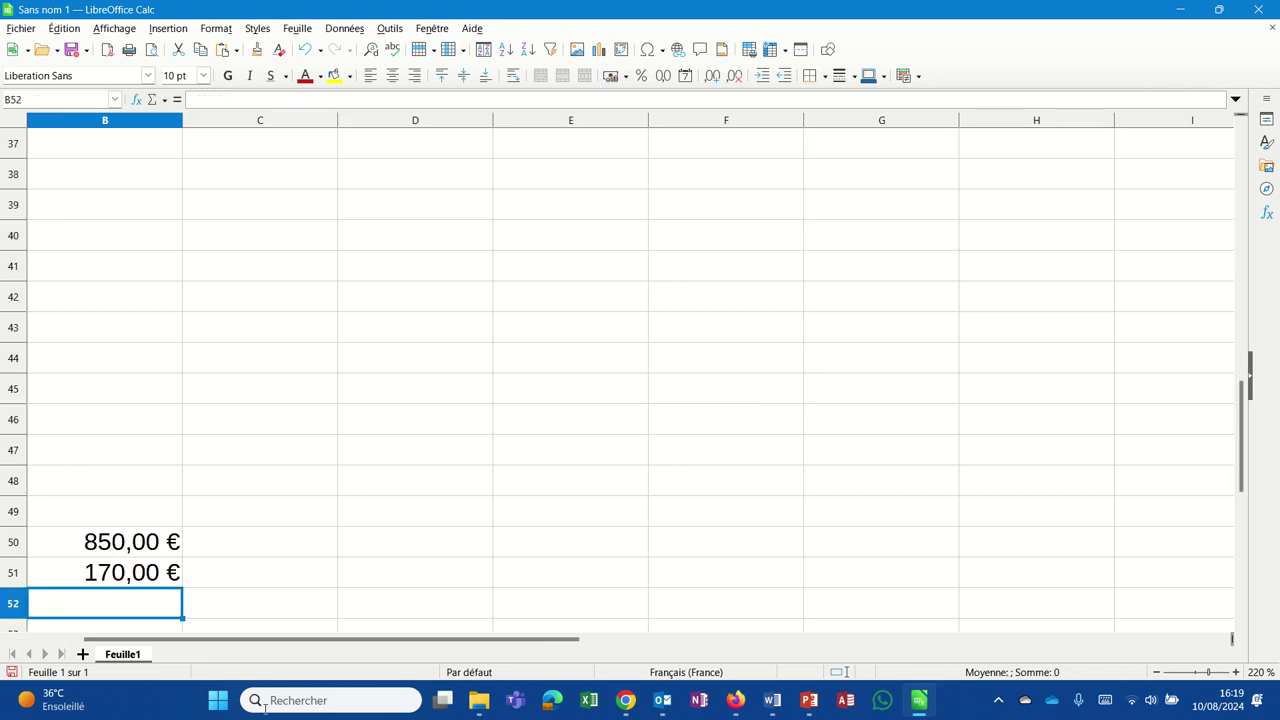
Change the VAT rate in H1 to 22% and check the recalculated VAT amount in B51
{"action": "scroll", "coordinate": [950, 520], "scroll_direction": "up", "scroll_amount": 12}
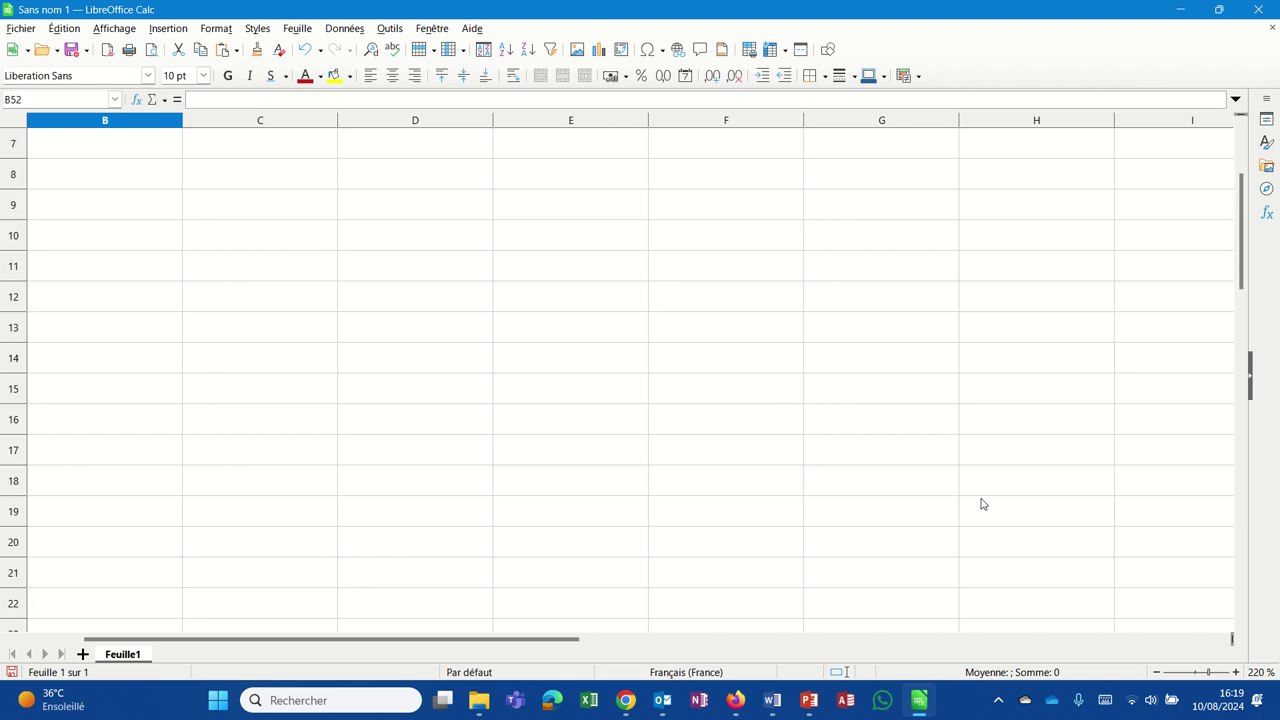
{"action": "left_click", "coordinate": [1070, 155]}
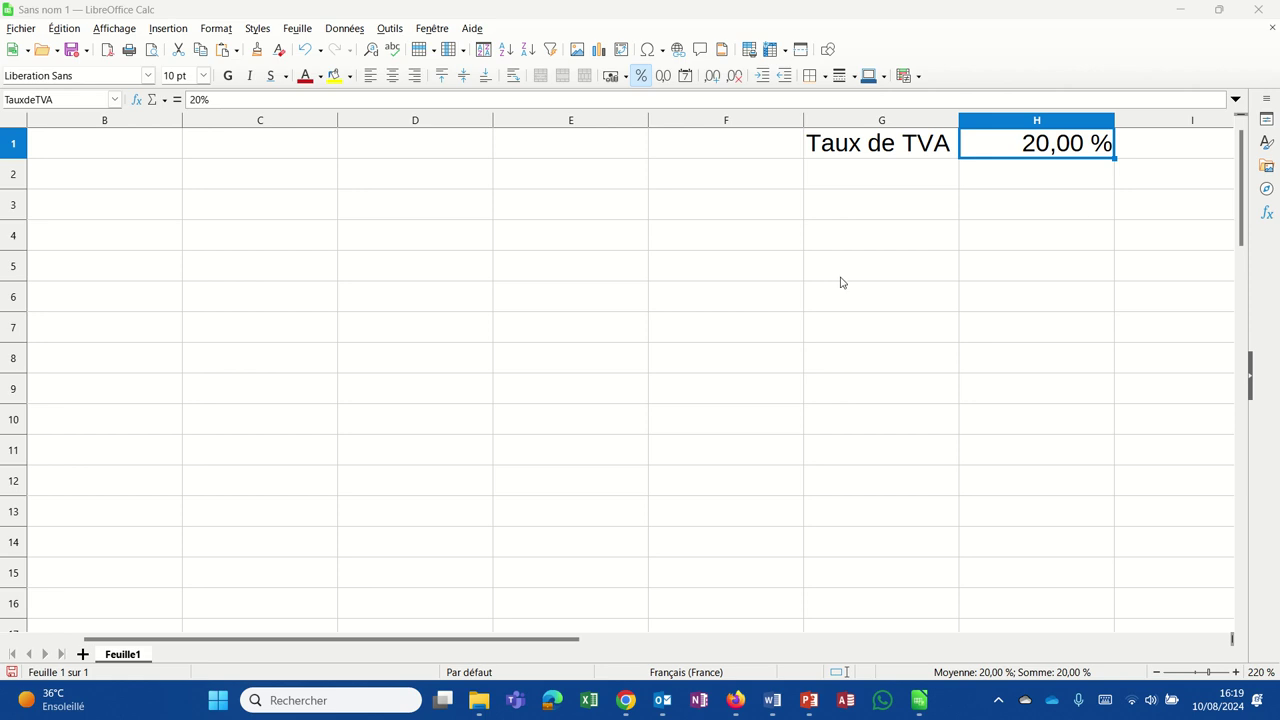
{"action": "double_click", "coordinate": [984, 147]}
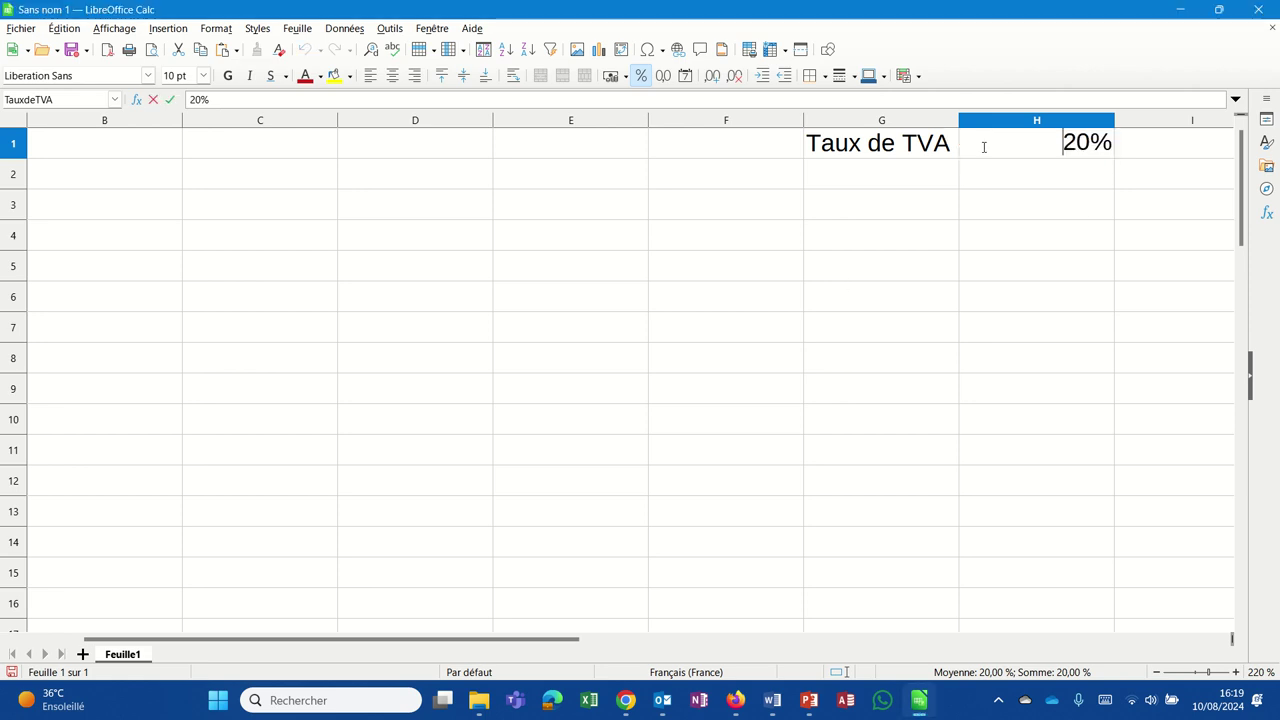
{"action": "left_click", "coordinate": [996, 340]}
{"action": "left_click", "coordinate": [1064, 147]}
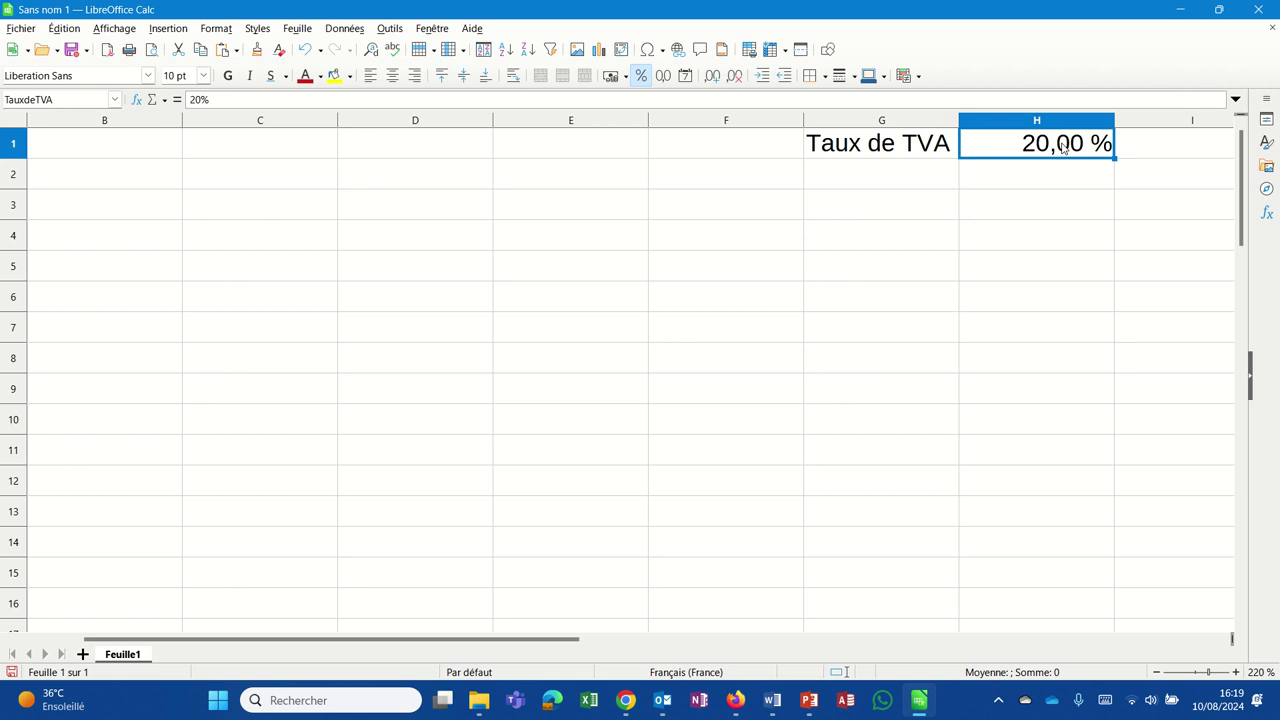
{"action": "type", "text": "22%"}
{"action": "key", "text": "Return"}
{"action": "scroll", "coordinate": [450, 513], "scroll_direction": "down", "scroll_amount": 5}
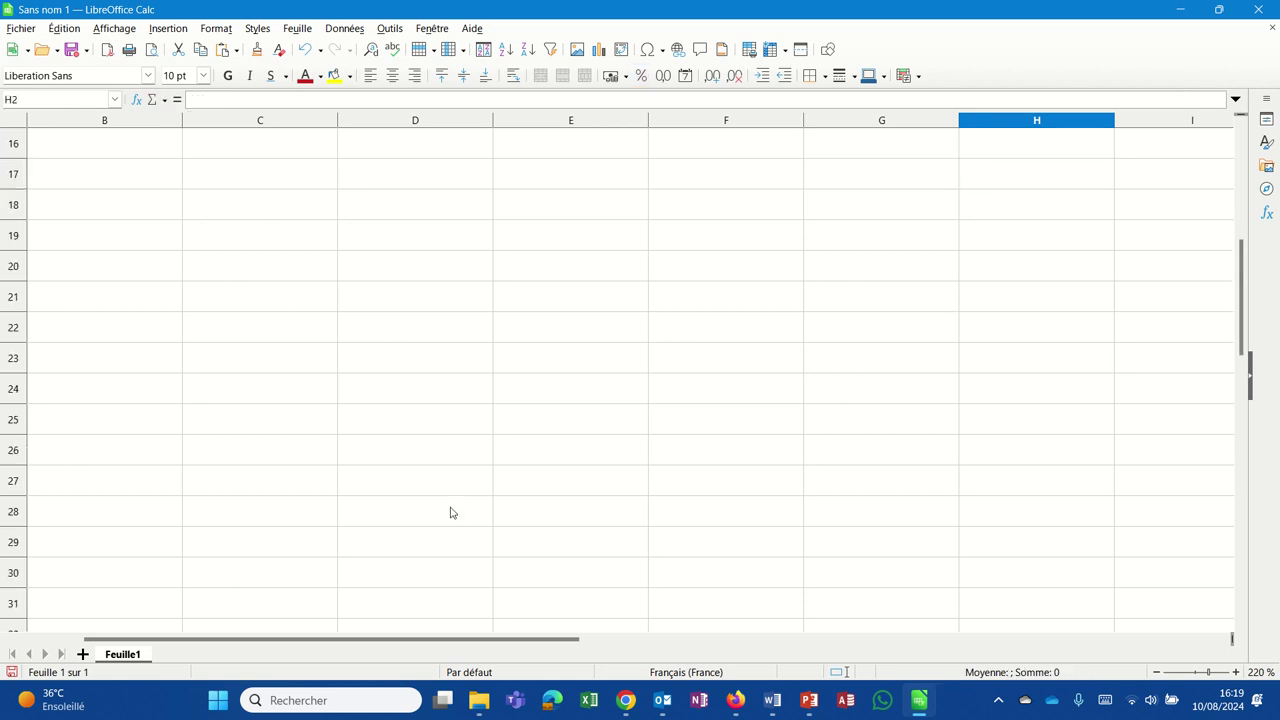
{"action": "scroll", "coordinate": [450, 513], "scroll_direction": "down", "scroll_amount": 8}
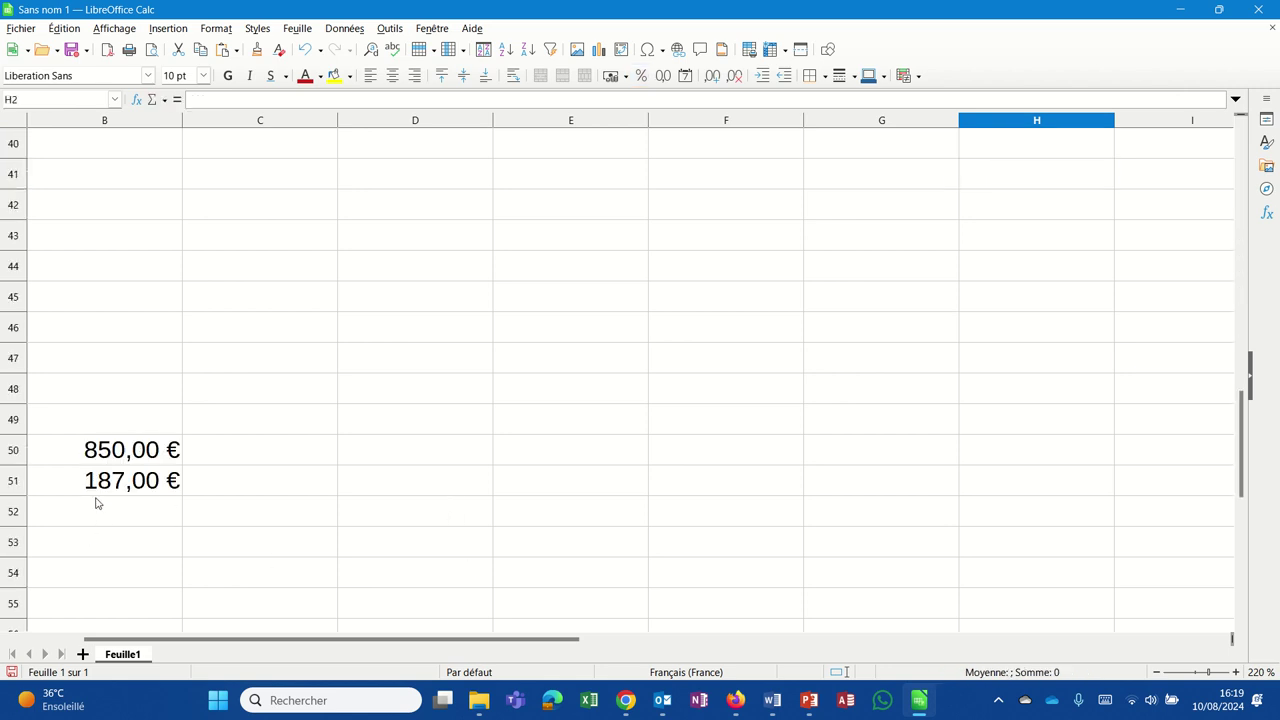
Select the VAT rate cell H1 and assign it the name TauxdeTVA
{"action": "scroll", "coordinate": [689, 540], "scroll_direction": "up", "scroll_amount": 9}
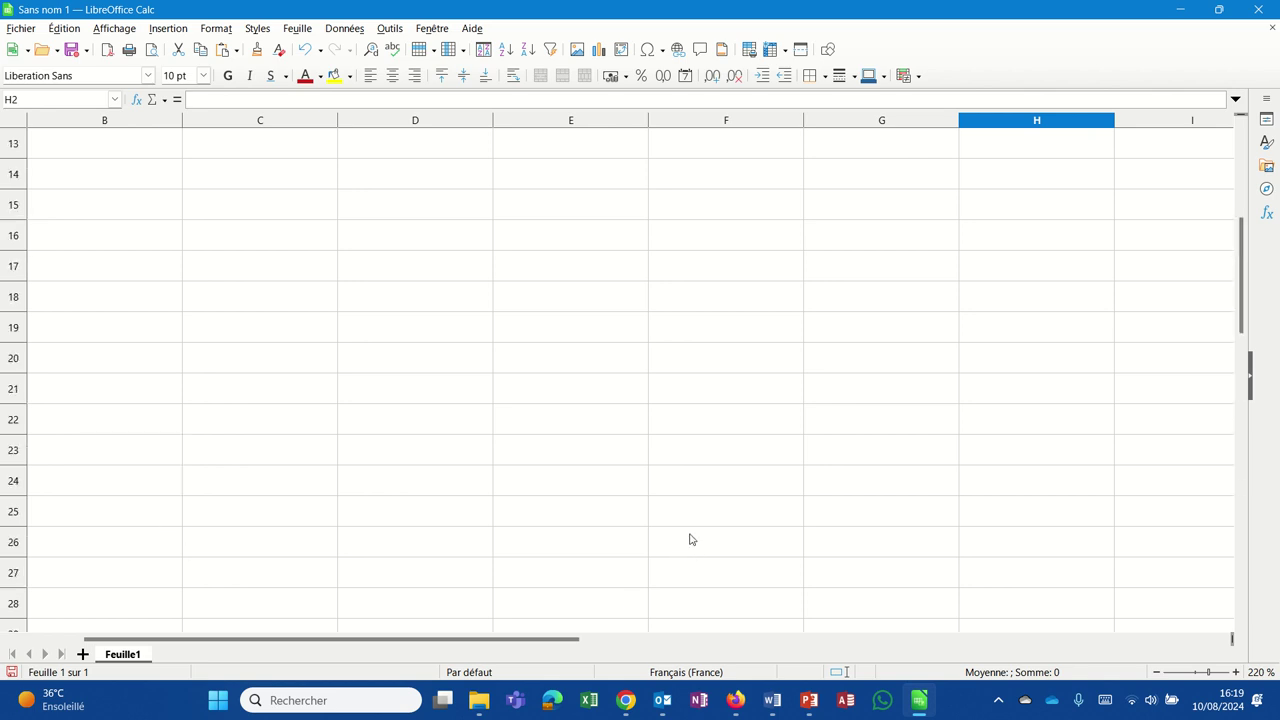
{"action": "scroll", "coordinate": [689, 540], "scroll_direction": "up", "scroll_amount": 4}
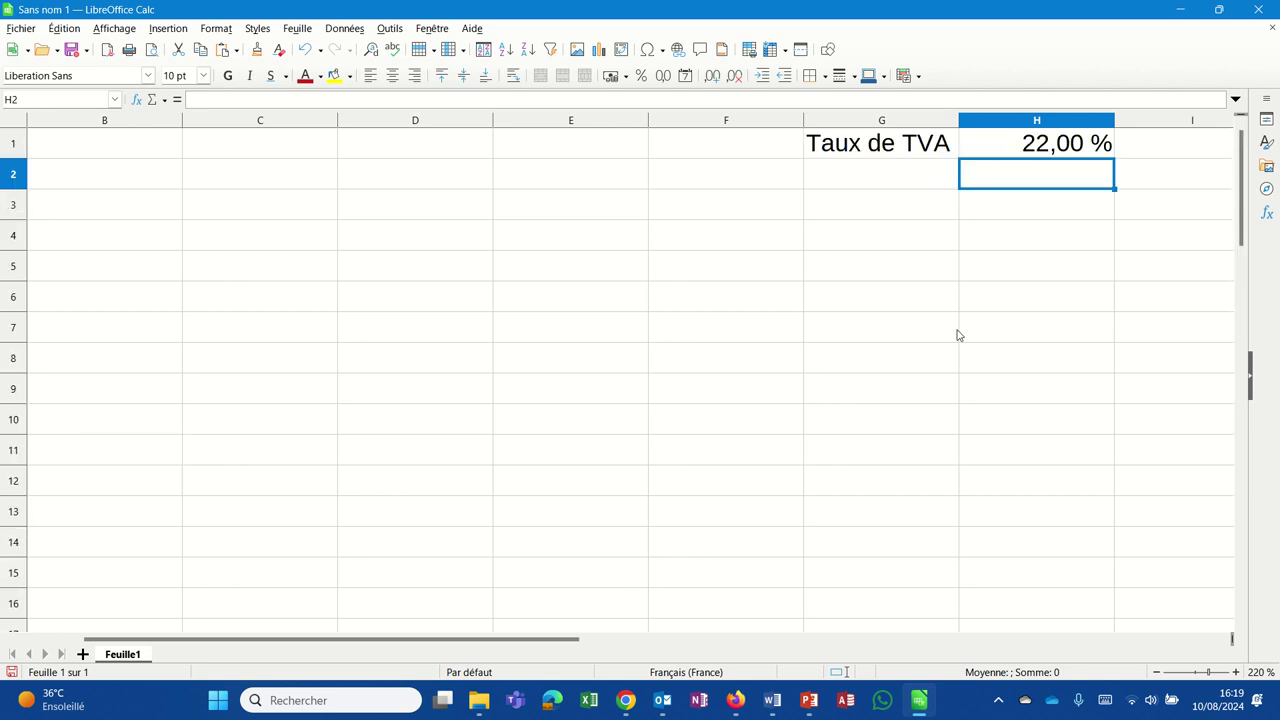
{"action": "left_click", "coordinate": [1076, 148]}
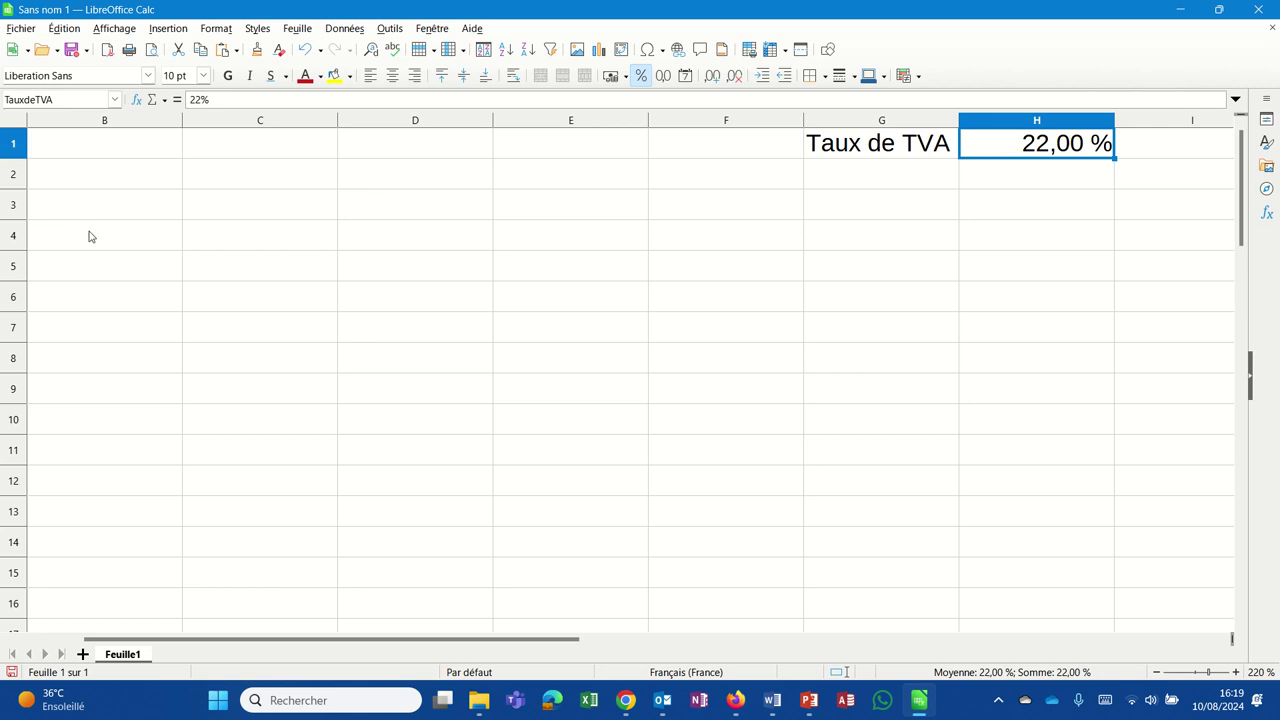
{"action": "left_click", "coordinate": [4, 100]}
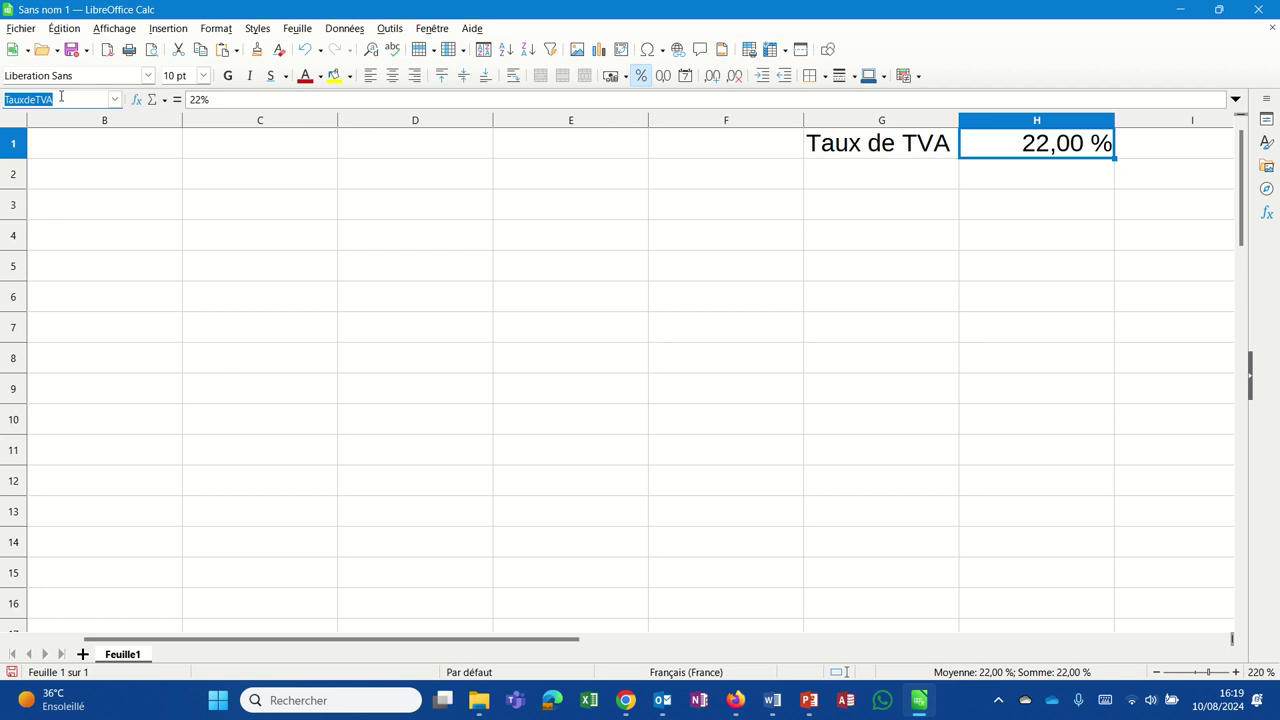
{"action": "key", "text": "Return"}
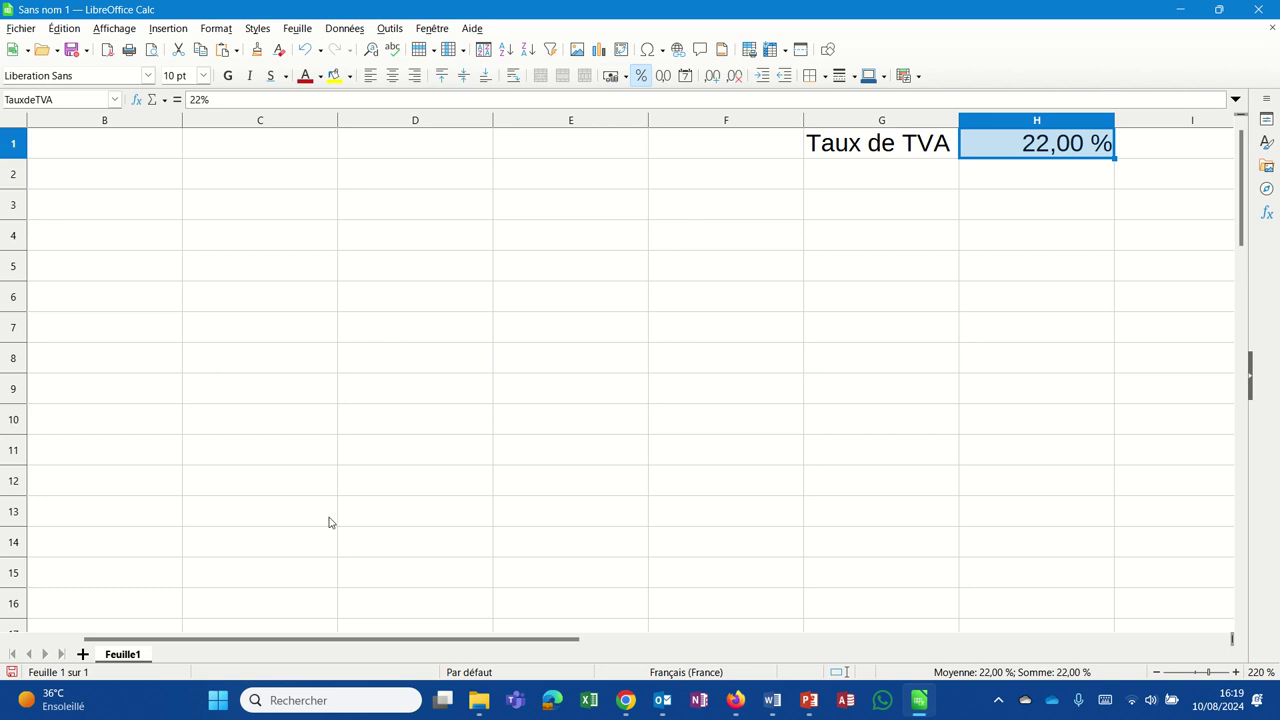
Replace the H1 reference in the B51 formula with the cell name, giving =B50*TauxdeTVA
{"action": "scroll", "coordinate": [330, 522], "scroll_direction": "down", "scroll_amount": 15}
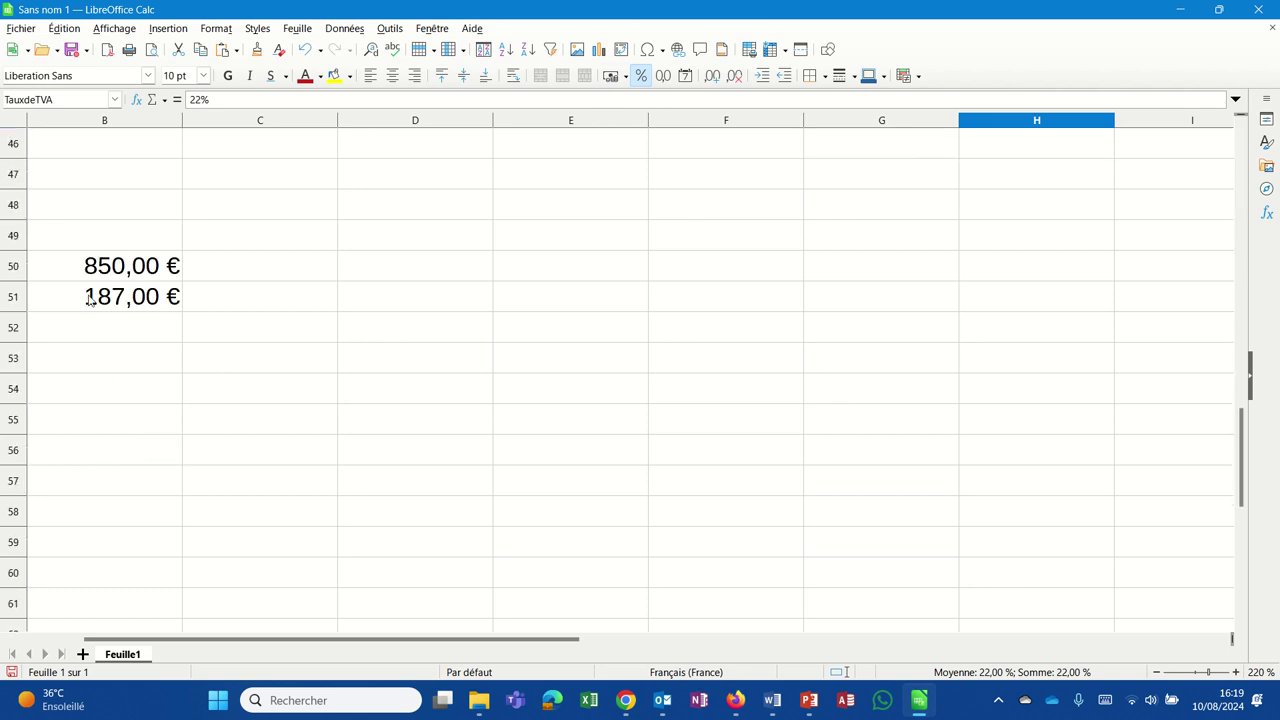
{"action": "left_click", "coordinate": [89, 299]}
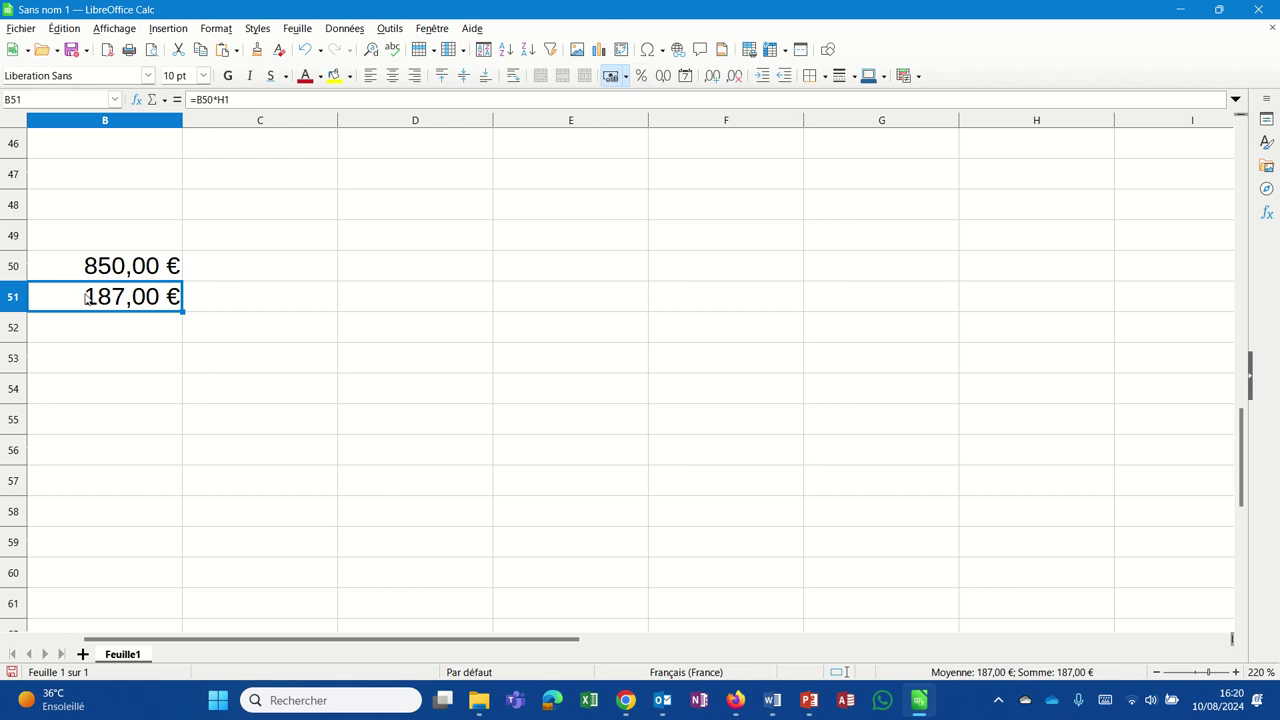
{"action": "left_click", "coordinate": [231, 100]}
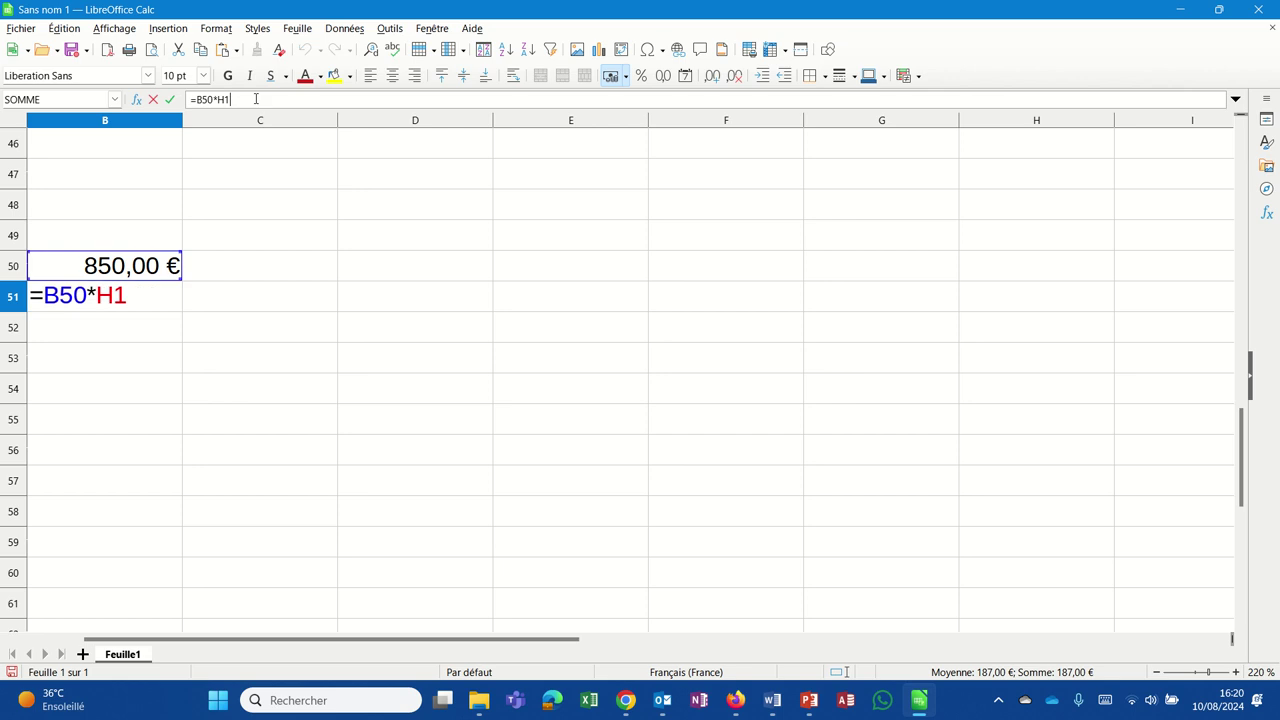
{"action": "key", "text": "BackSpace"}
{"action": "key", "text": "BackSpace"}
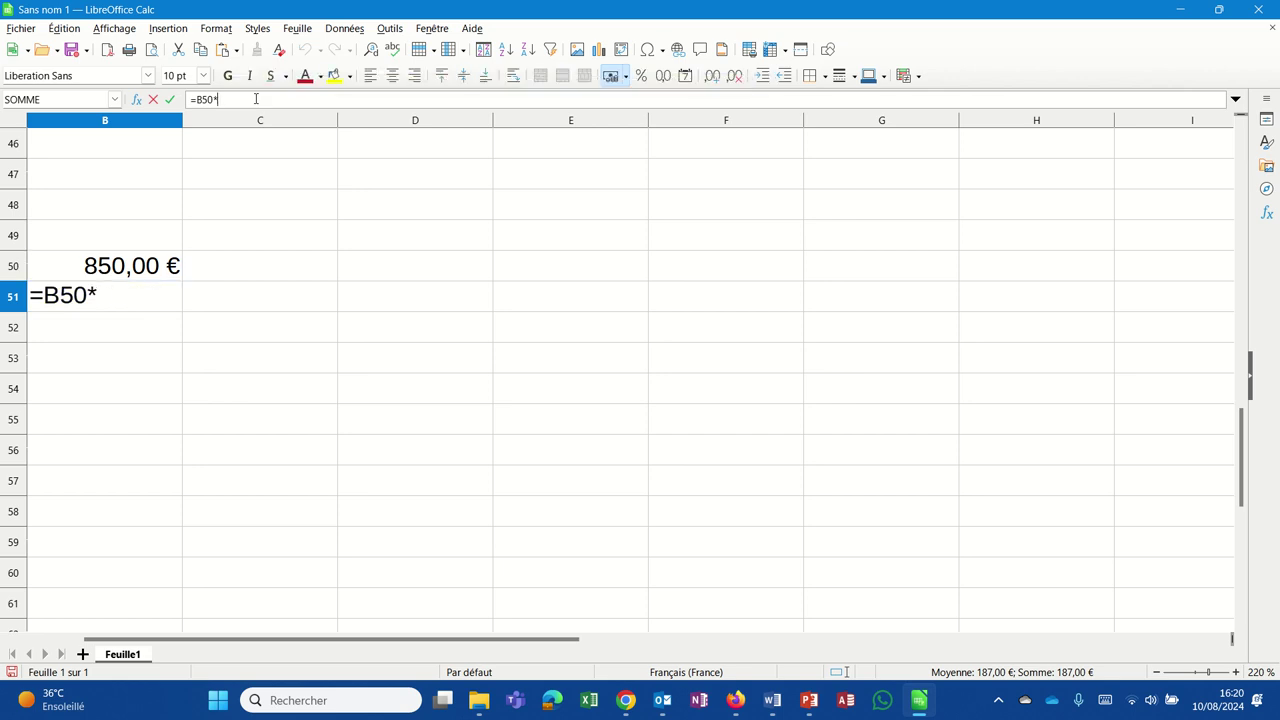
{"action": "type", "text": "tauxde"}
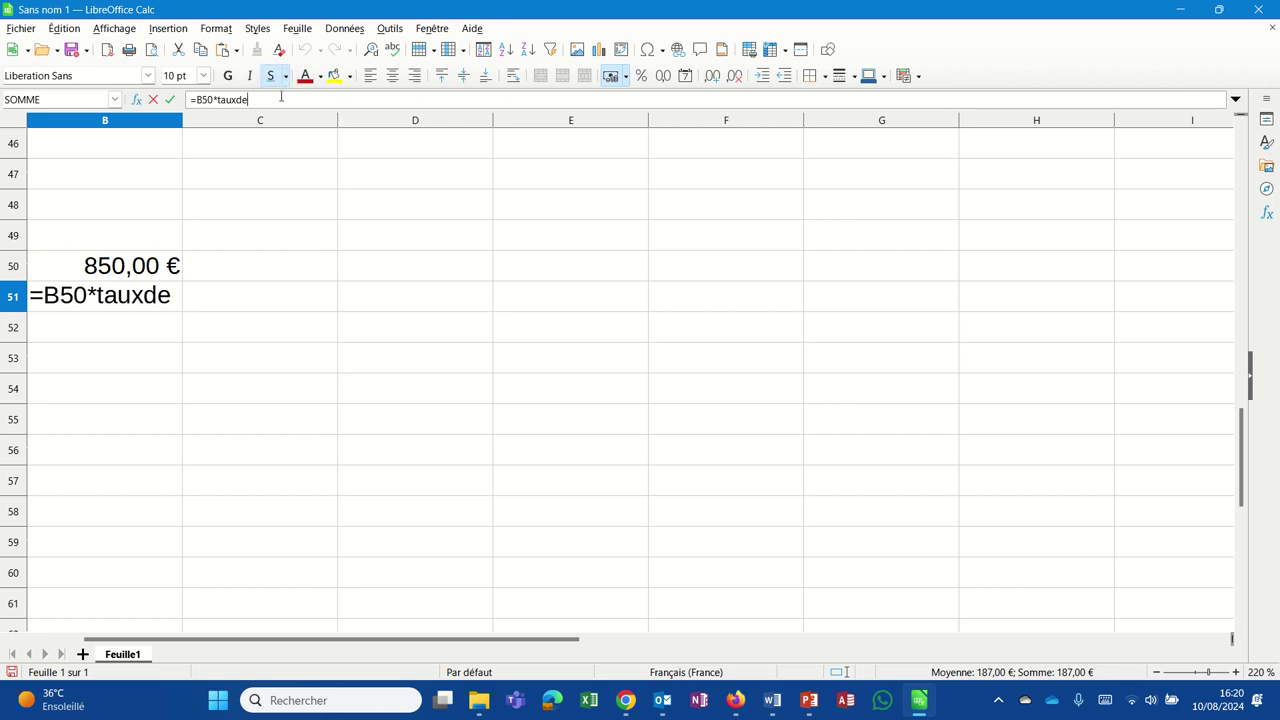
{"action": "type", "text": "tva"}
{"action": "key", "text": "Return"}
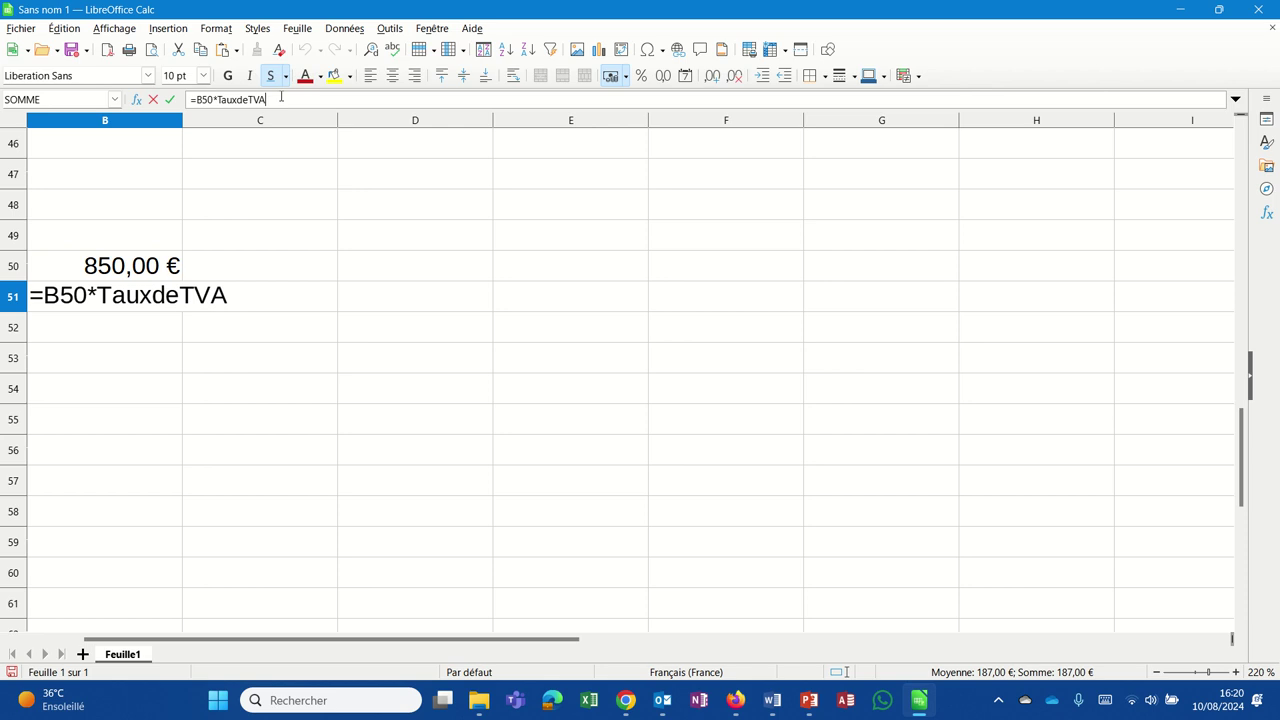
{"action": "key", "text": "Return"}
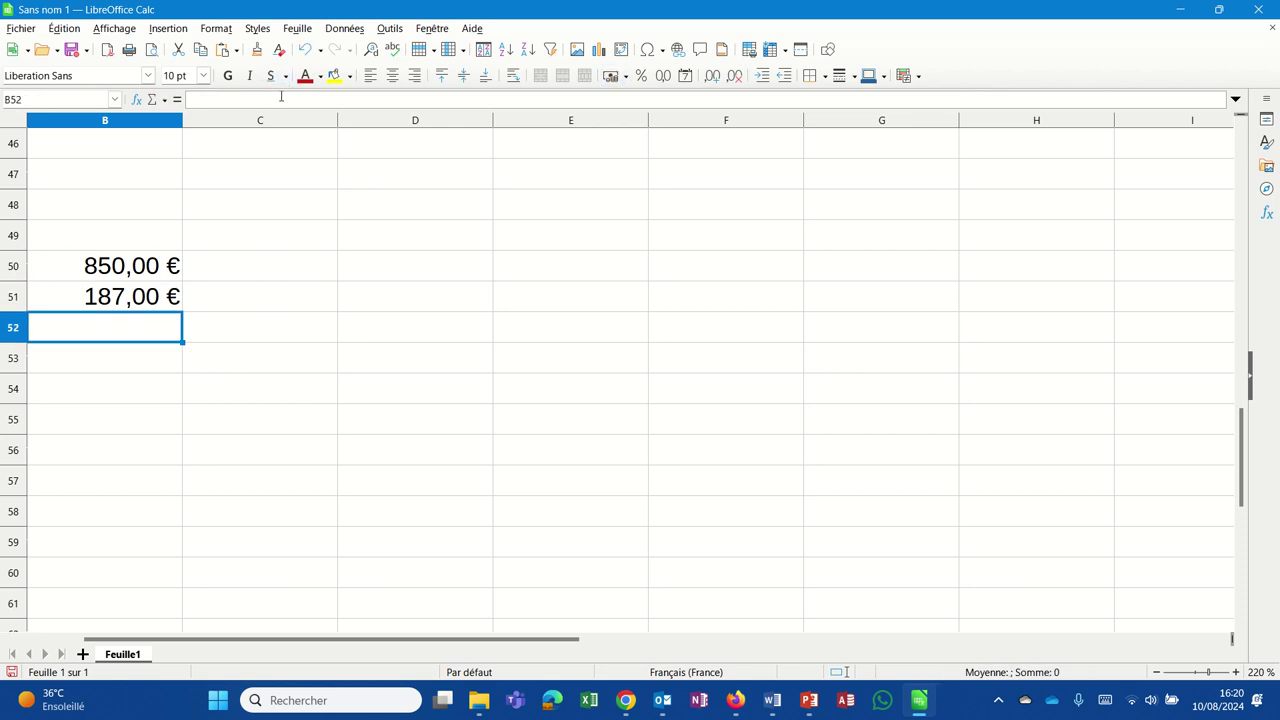
Set the VAT rate in H1 to 20% and check the recalculated VAT amount in B51
{"action": "scroll", "coordinate": [746, 234], "scroll_direction": "up", "scroll_amount": 15}
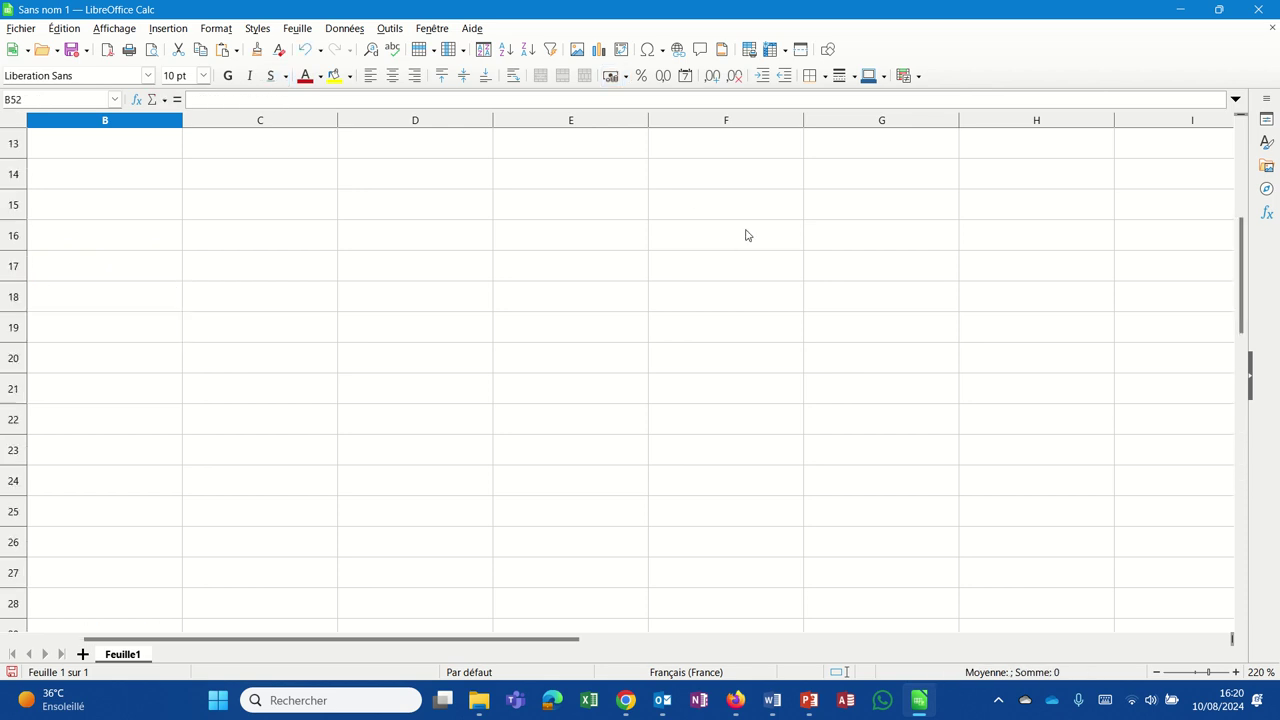
{"action": "double_click", "coordinate": [995, 149]}
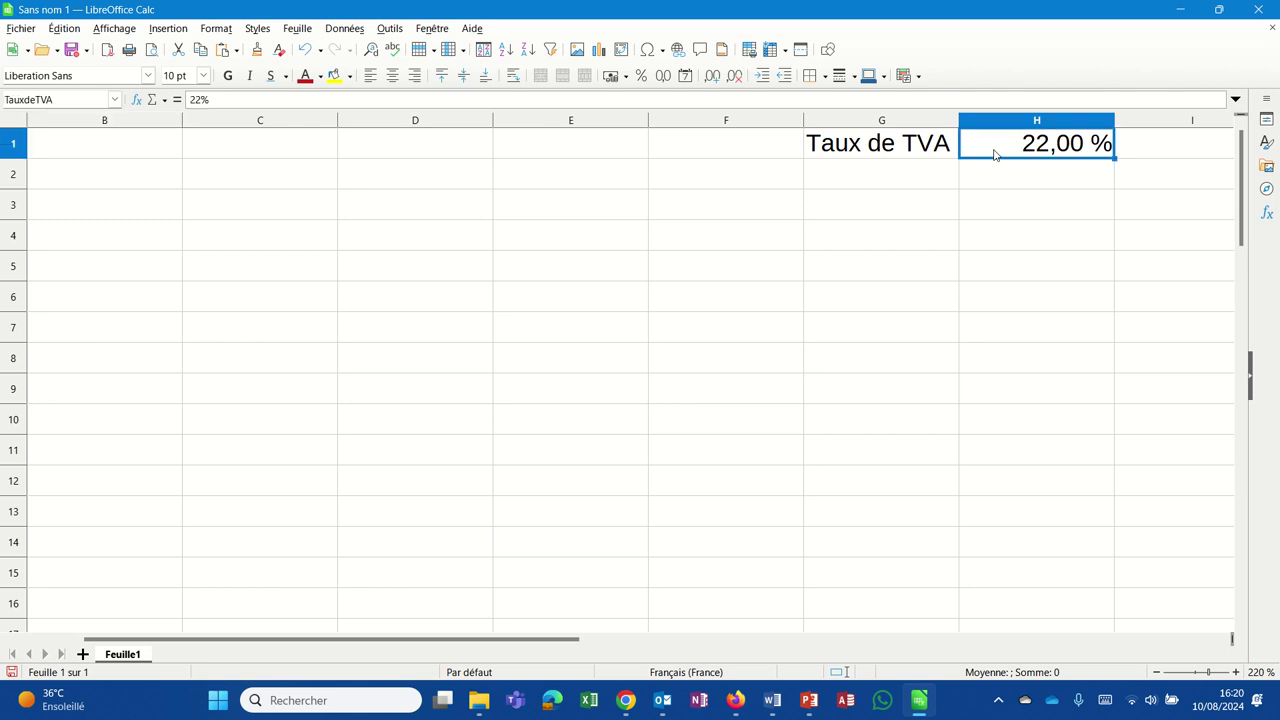
{"action": "key", "text": "Delete"}
{"action": "key", "text": "Delete"}
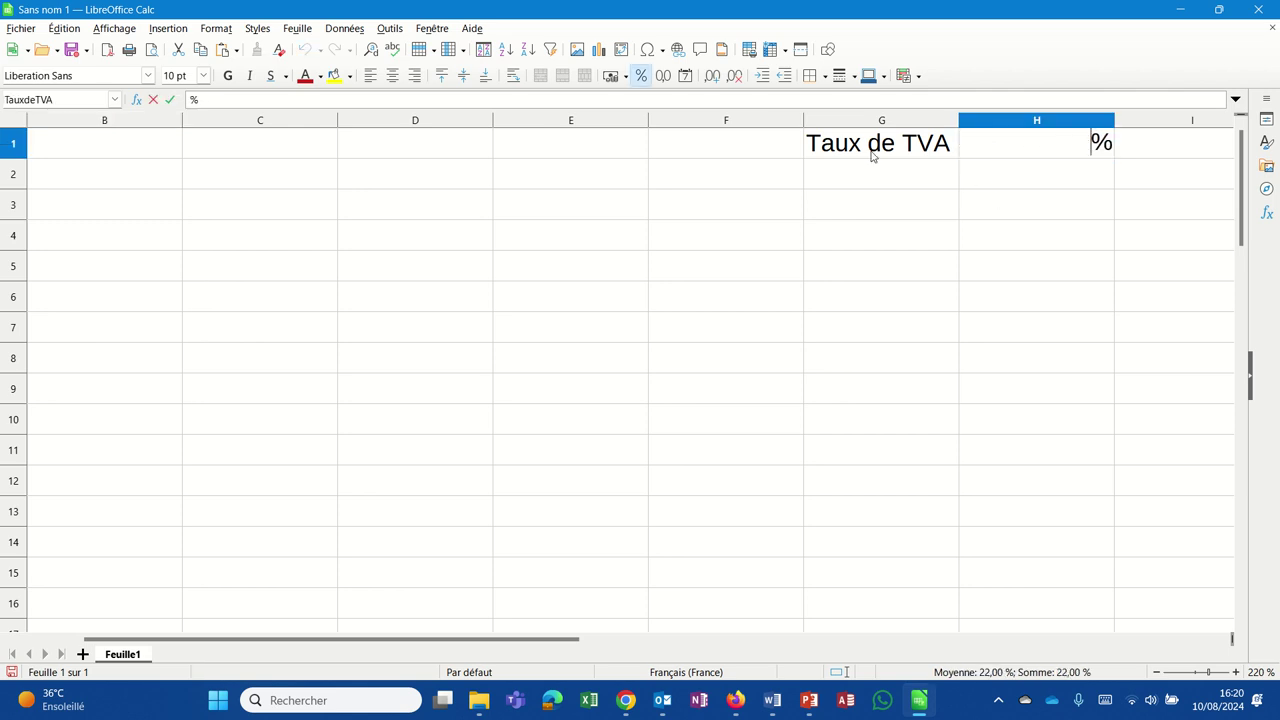
{"action": "type", "text": "20"}
{"action": "key", "text": "Return"}
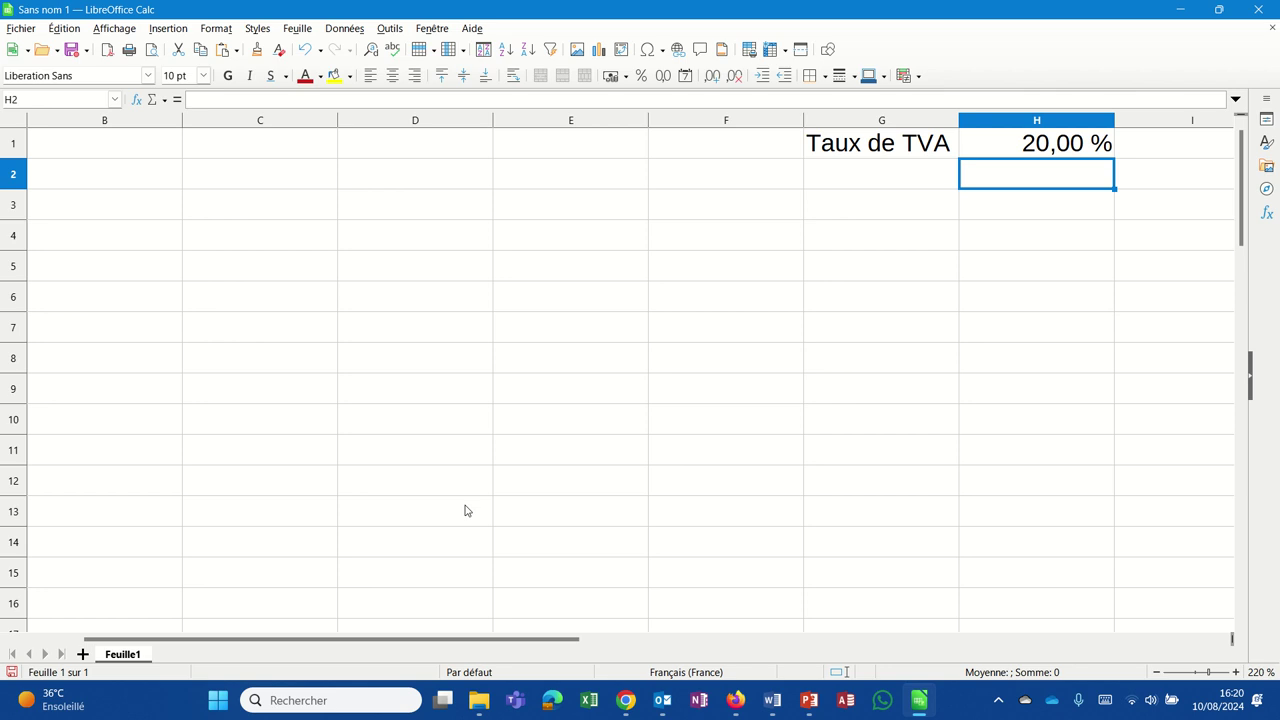
{"action": "scroll", "coordinate": [450, 477], "scroll_direction": "down", "scroll_amount": 5}
{"action": "scroll", "coordinate": [450, 477], "scroll_direction": "down", "scroll_amount": 10}
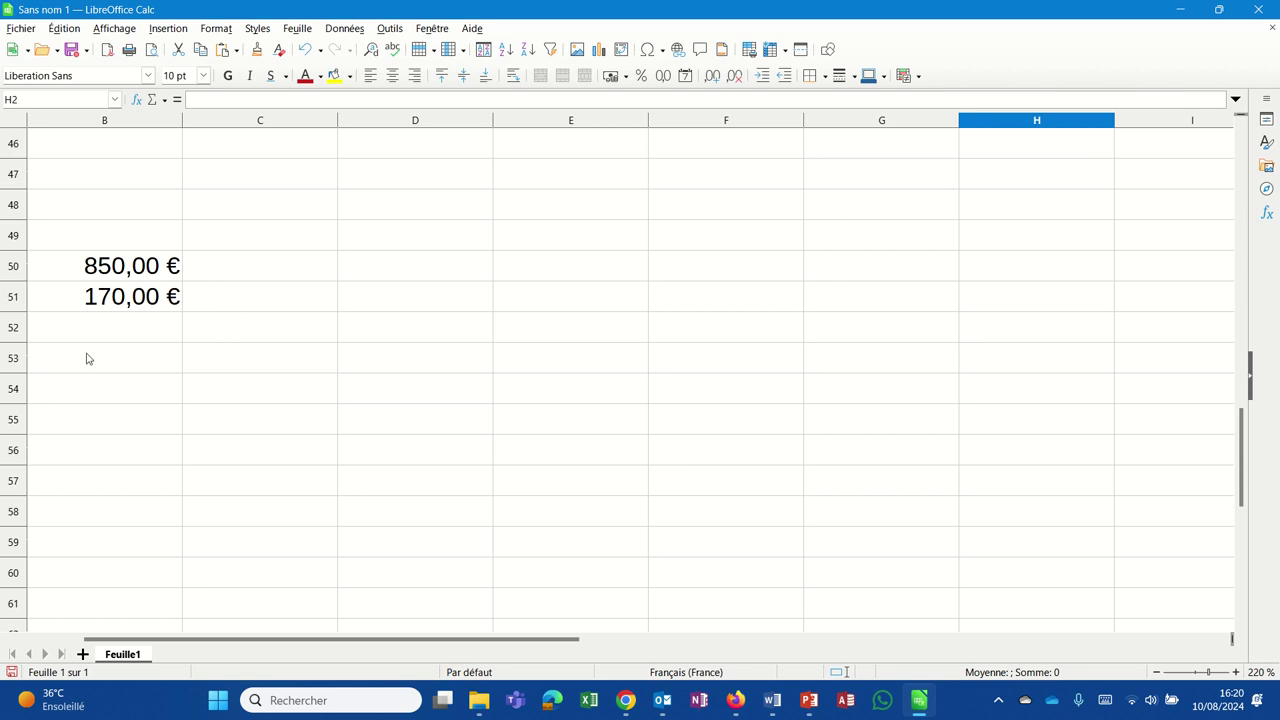
Review the B51 formula and the named VAT rate cell H1, cancelling the formula edit
{"action": "double_click", "coordinate": [128, 309]}
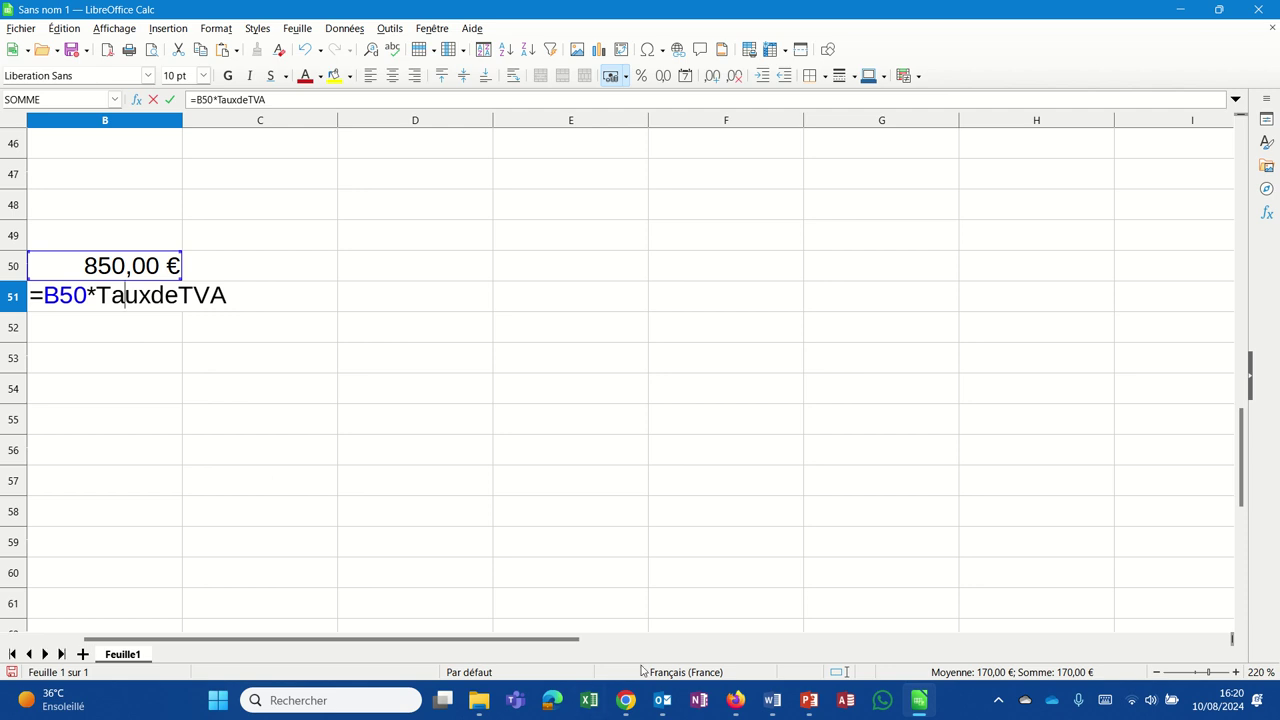
{"action": "scroll", "coordinate": [320, 218], "scroll_direction": "up", "scroll_amount": 9}
{"action": "scroll", "coordinate": [322, 212], "scroll_direction": "up", "scroll_amount": 6}
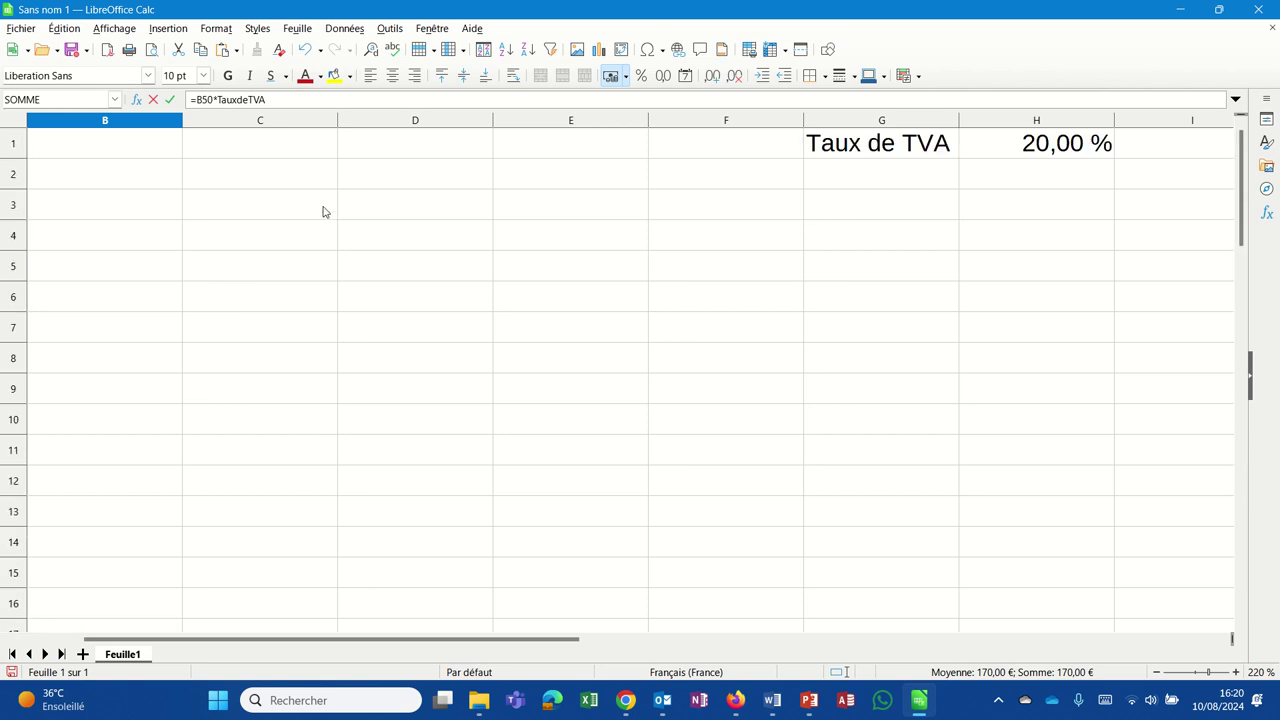
{"action": "left_click", "coordinate": [1057, 151]}
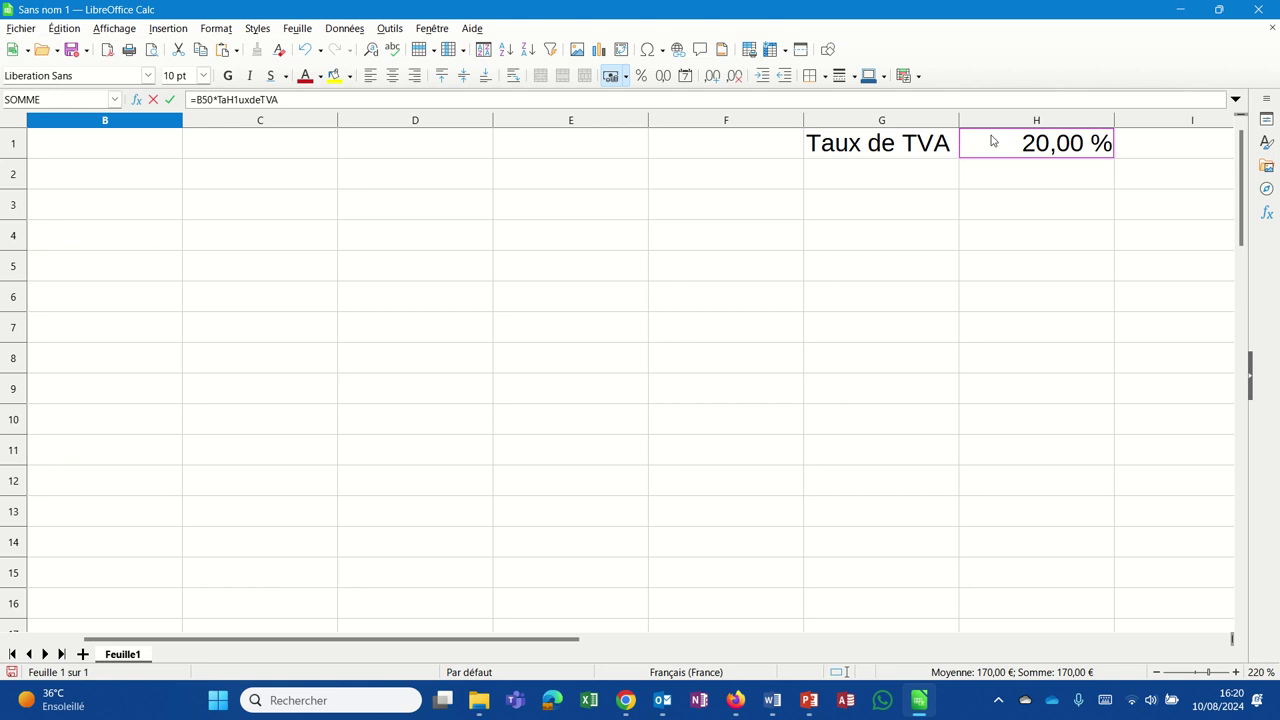
{"action": "left_click", "coordinate": [573, 355]}
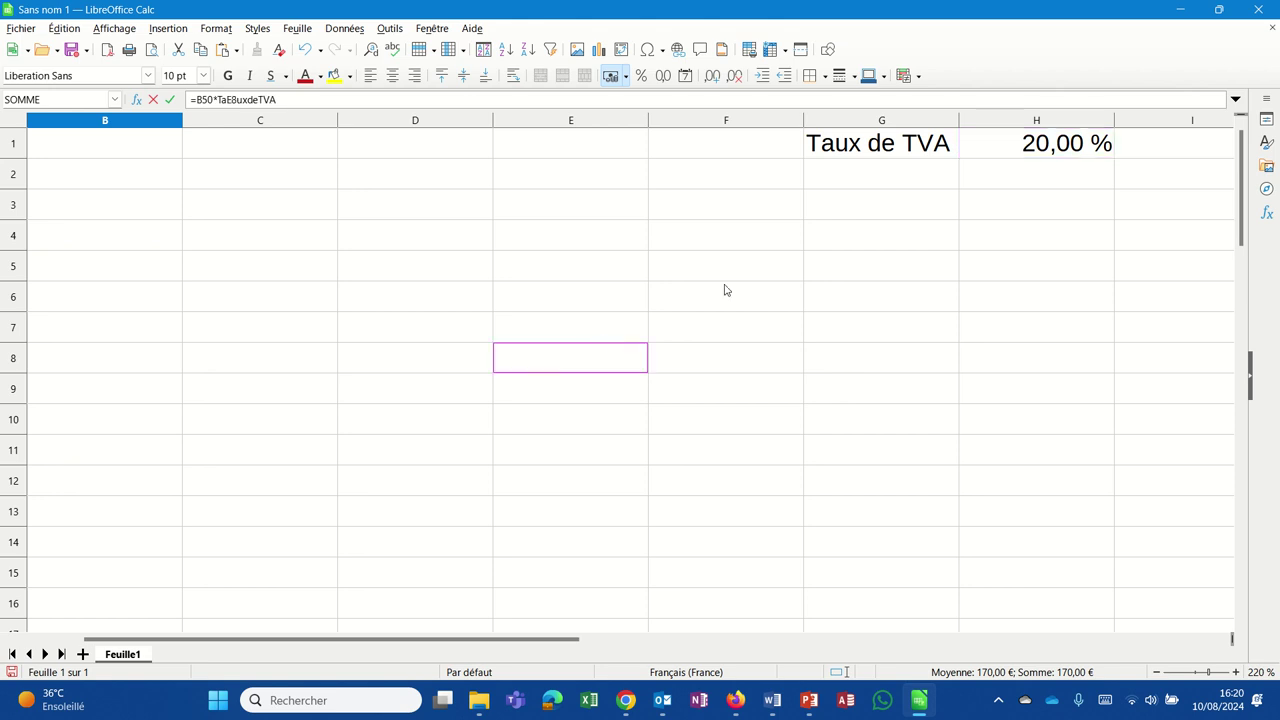
{"action": "key", "text": "Escape"}
{"action": "left_click", "coordinate": [992, 144]}
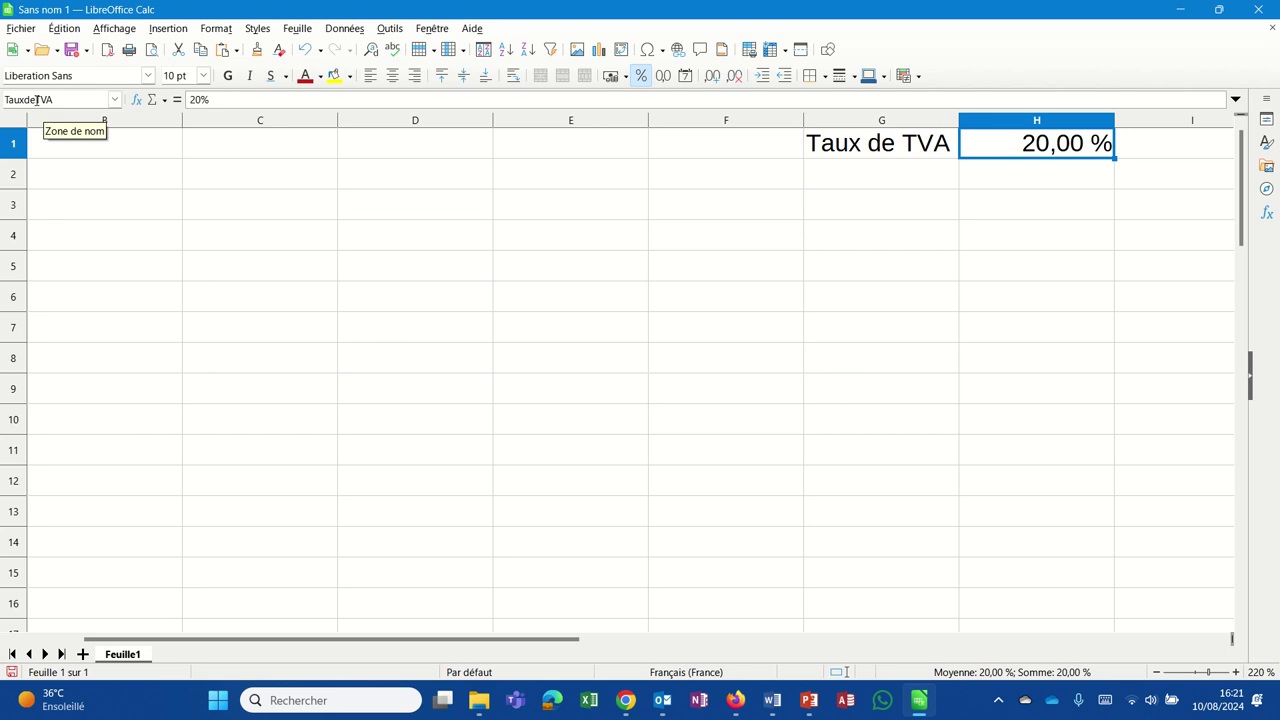
{"action": "right_click", "coordinate": [37, 100]}
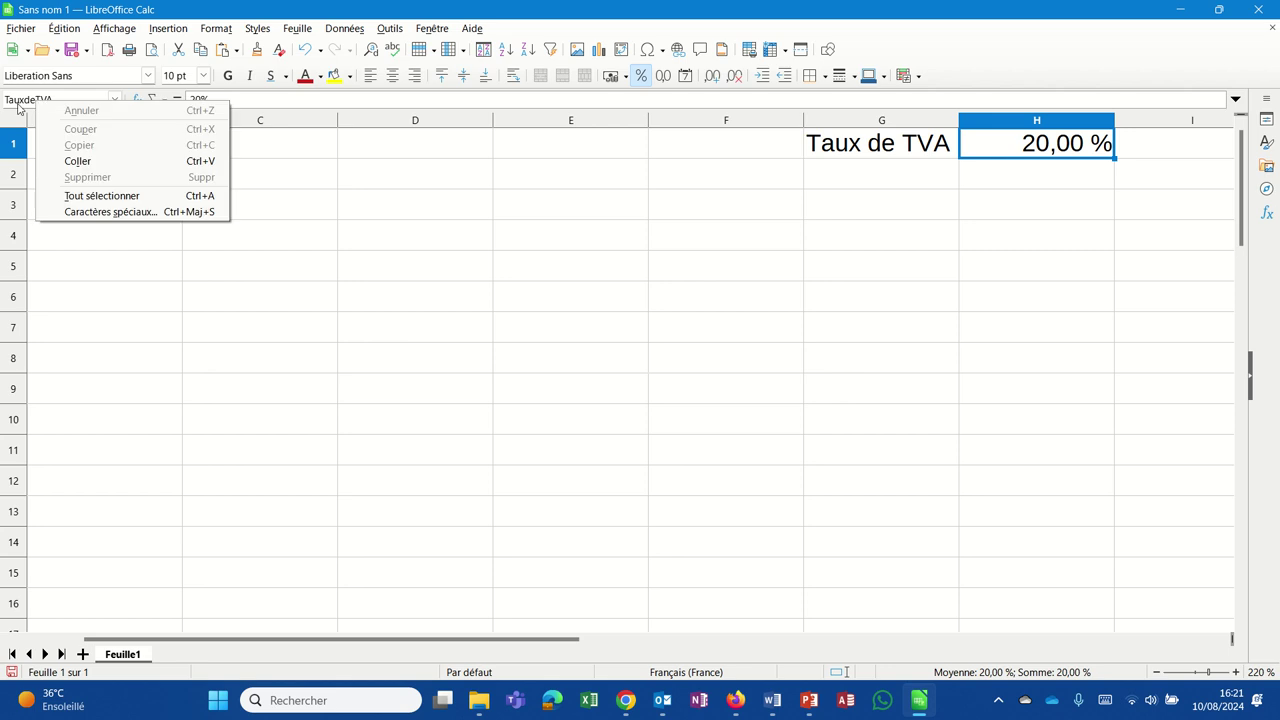
{"action": "left_click", "coordinate": [27, 96]}
{"action": "right_click", "coordinate": [29, 98]}
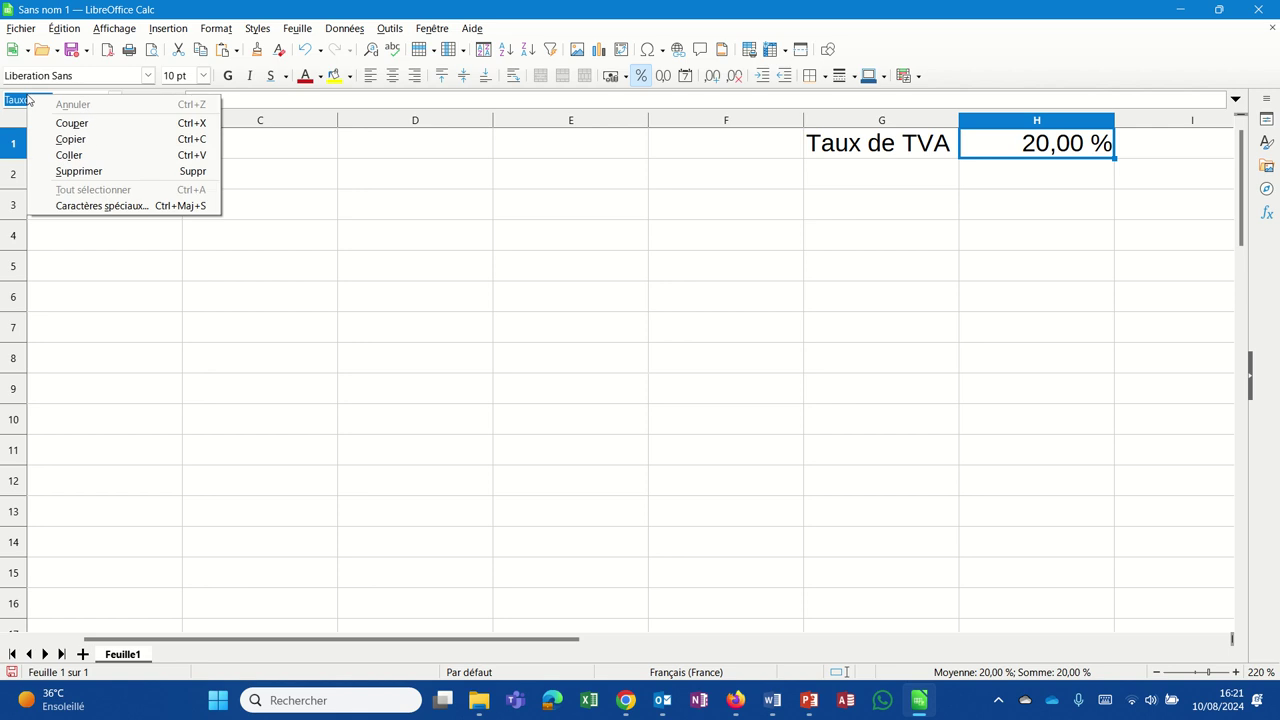
{"action": "key", "text": "Escape"}
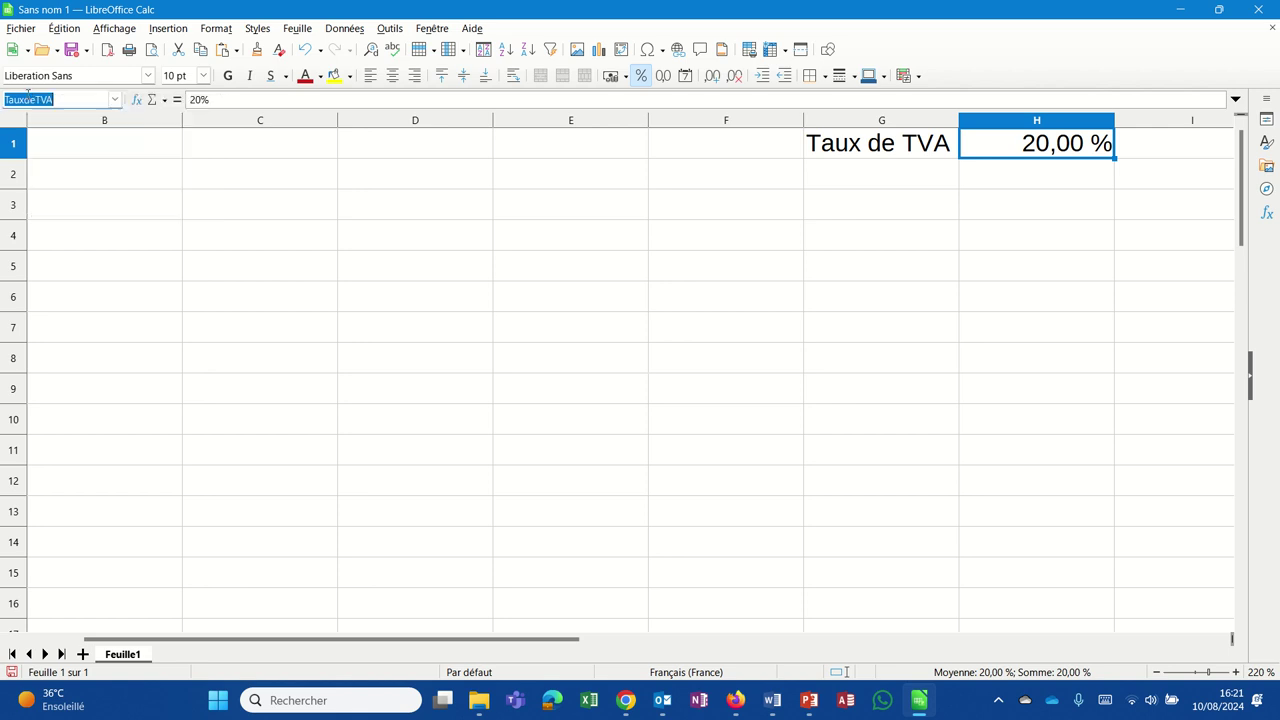
{"action": "key", "text": "Escape"}
Delete the defined name TauxdeTVA from the document's managed names and reselect cell H1
{"action": "left_click", "coordinate": [116, 99]}
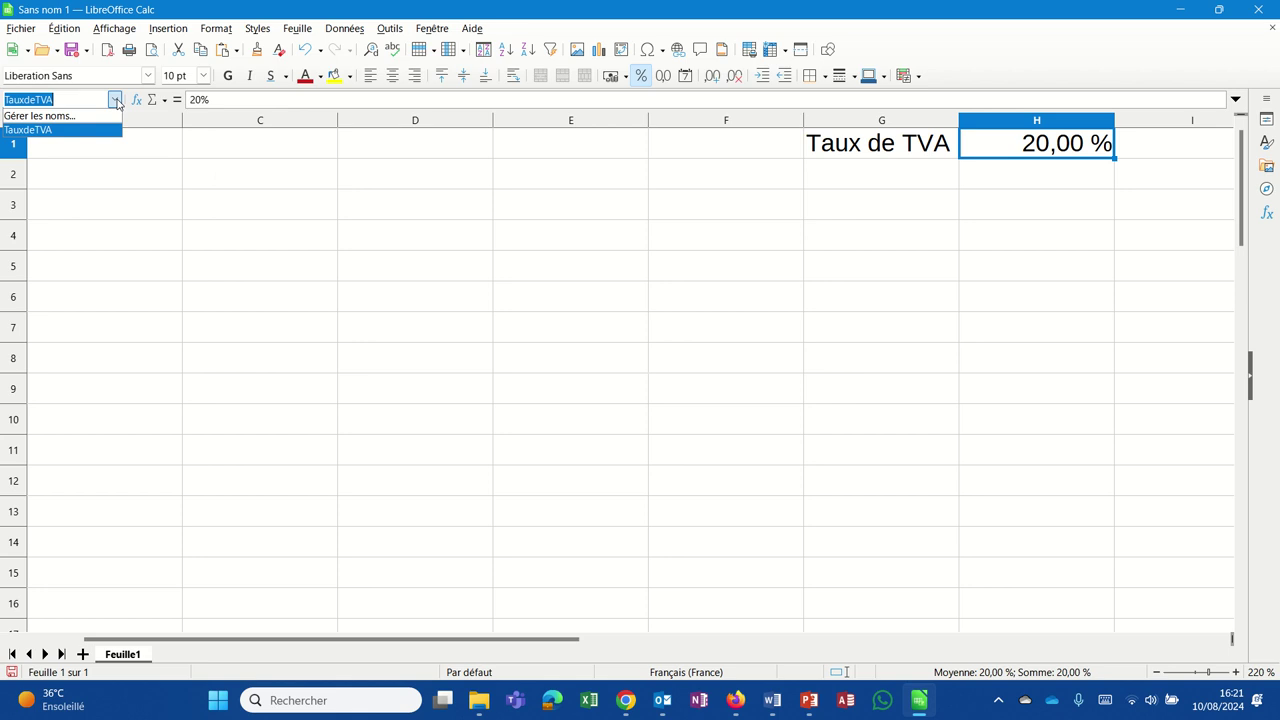
{"action": "left_click", "coordinate": [70, 117]}
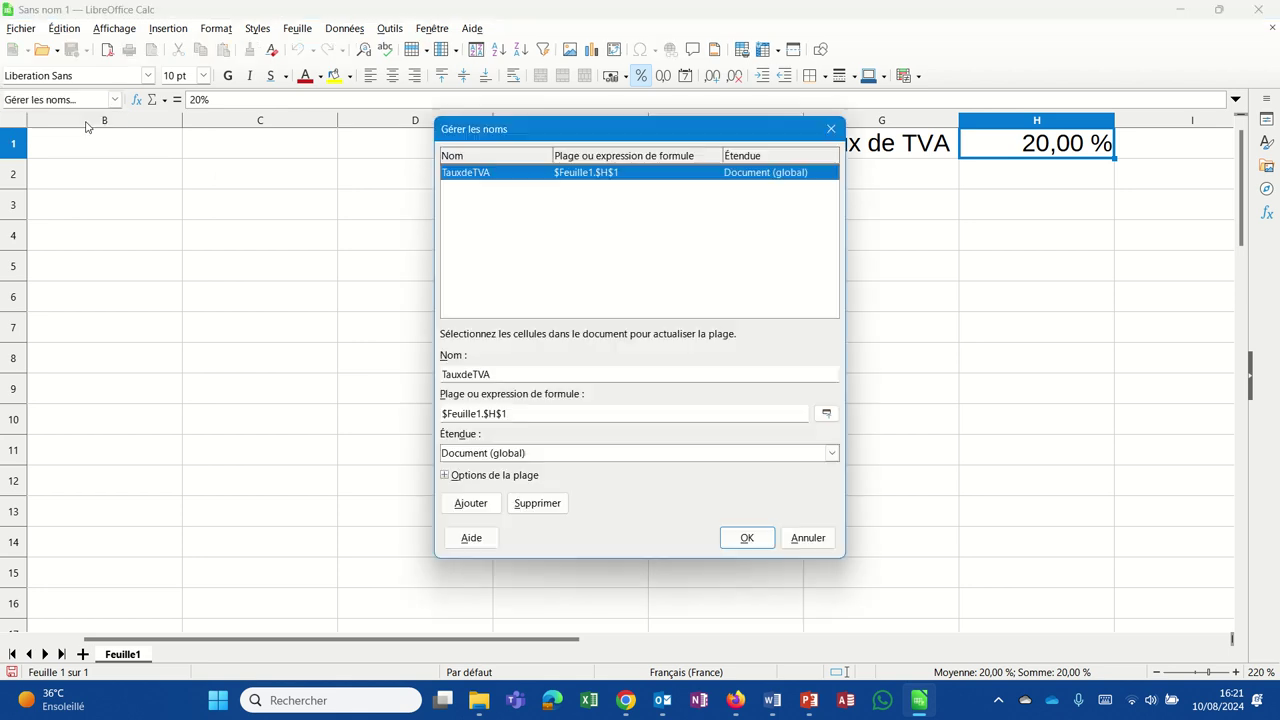
{"action": "left_click", "coordinate": [531, 510]}
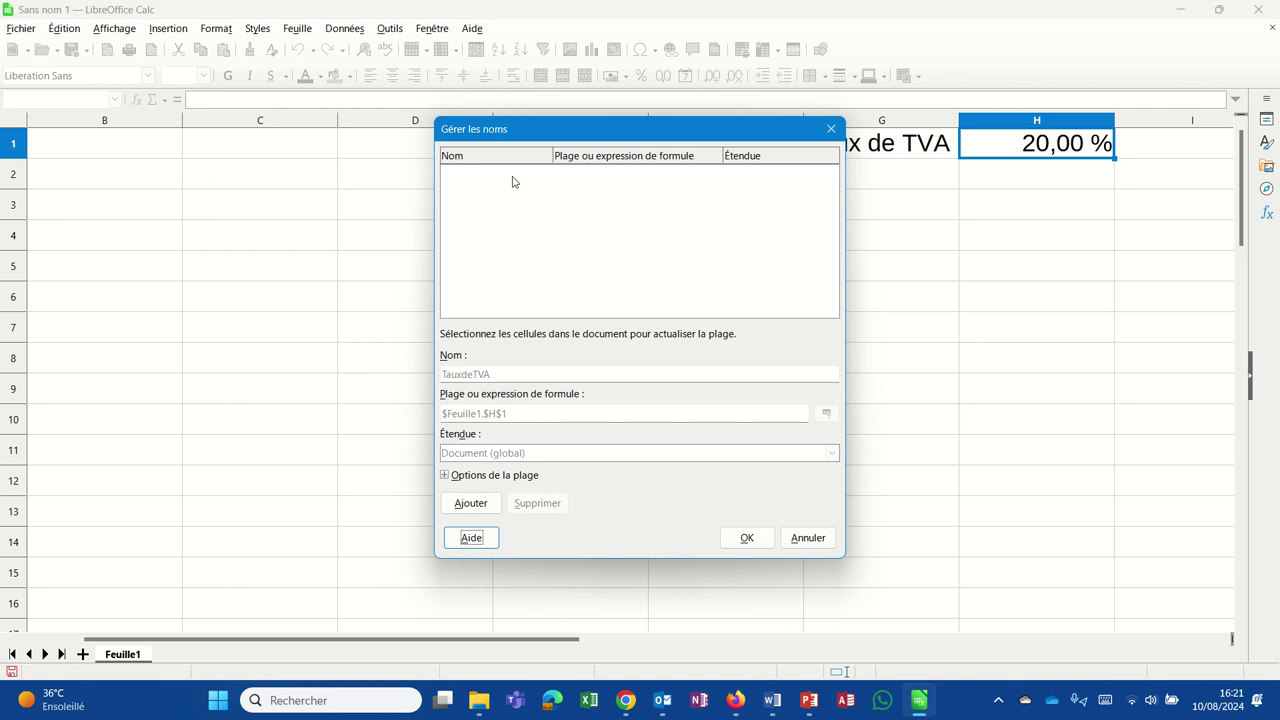
{"action": "left_click", "coordinate": [746, 538]}
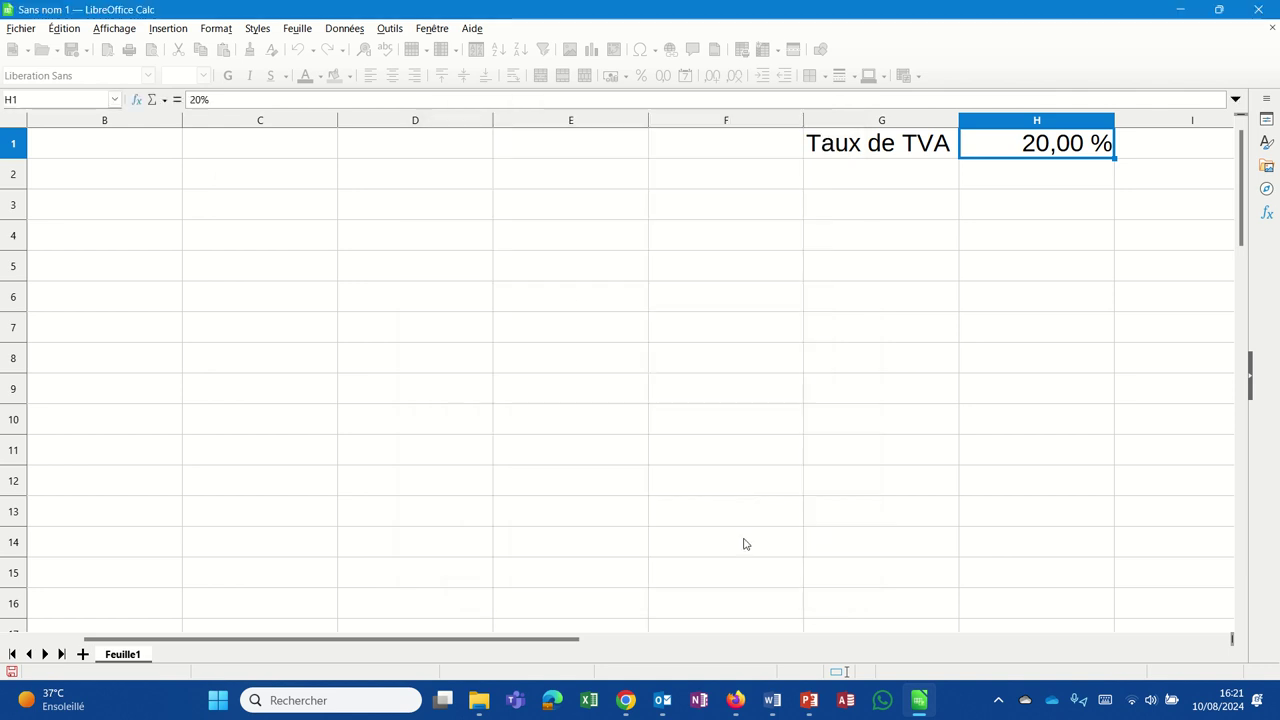
{"action": "left_click", "coordinate": [459, 236]}
{"action": "left_click", "coordinate": [1004, 152]}
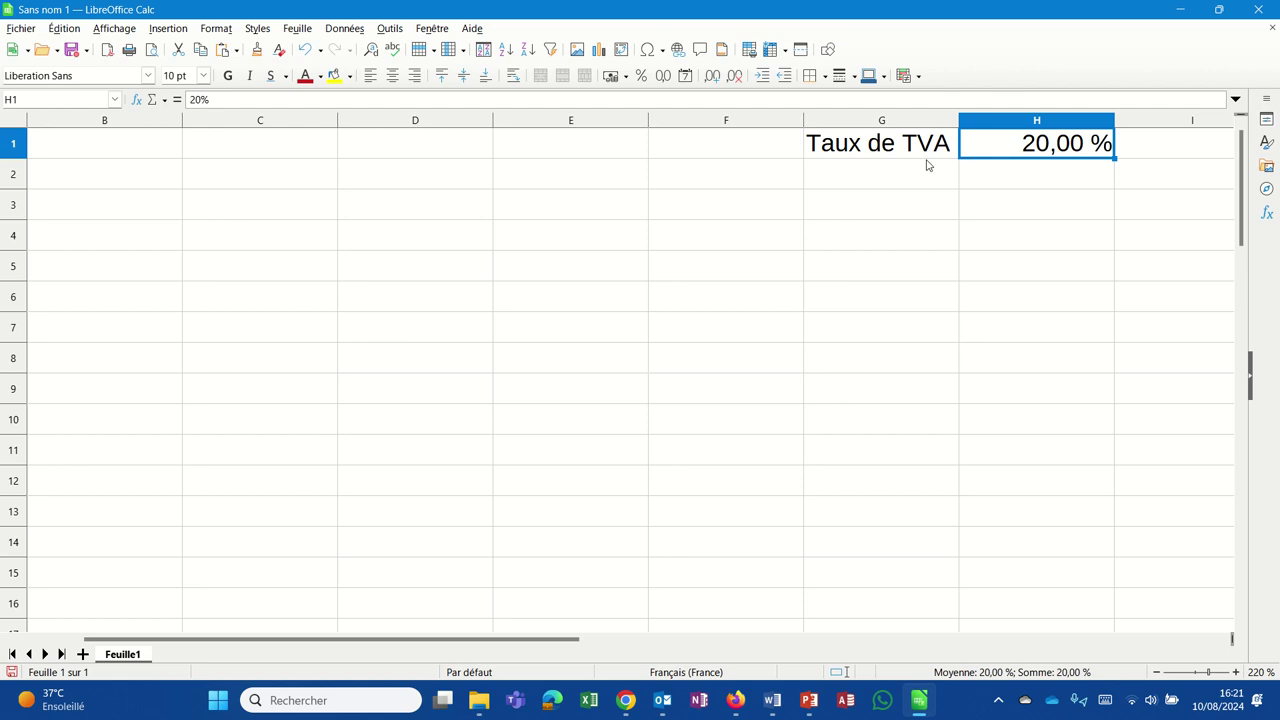